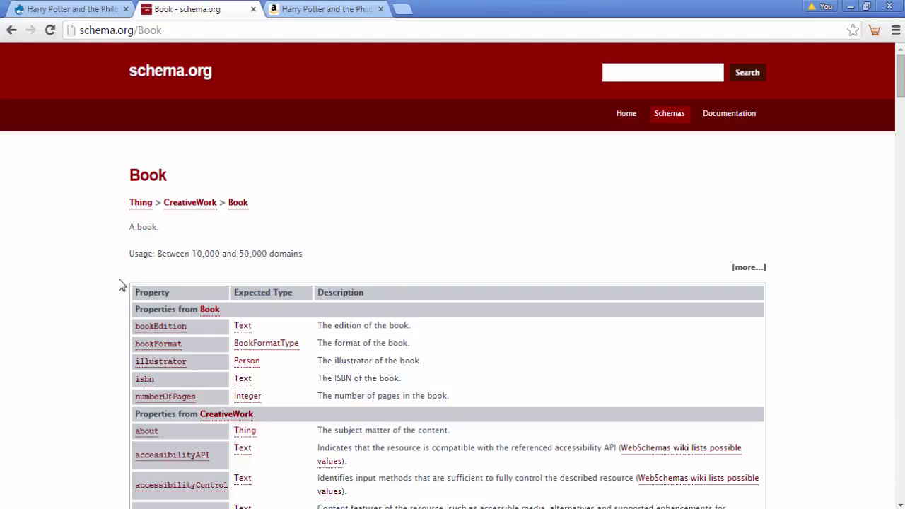
# - Switch to the Drupal site and open the form for adding a new taxonomy vocabulary
pyautogui.scroll(-3, 97, 287)
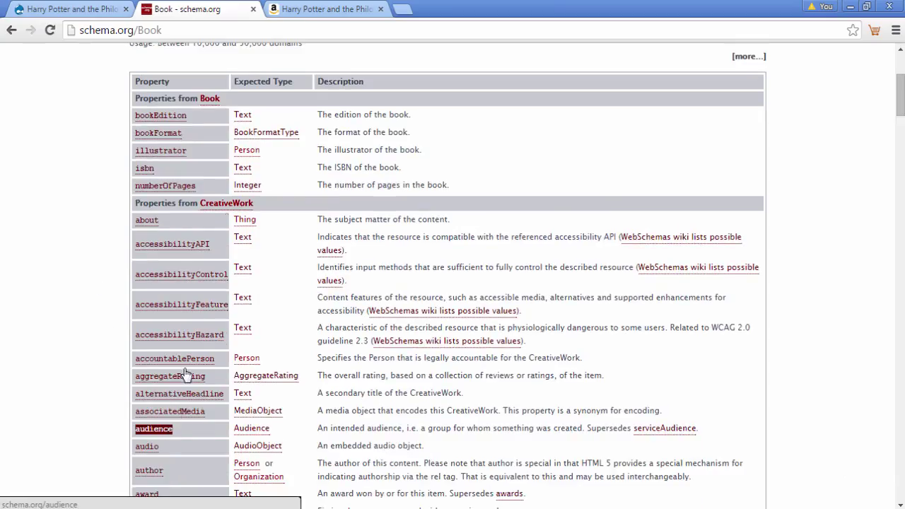
pyautogui.click(328, 6)
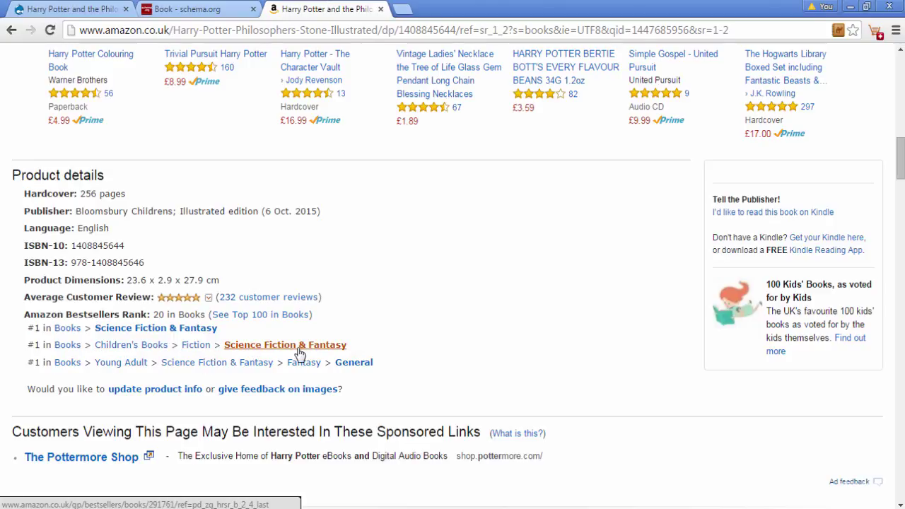
pyautogui.click(88, 7)
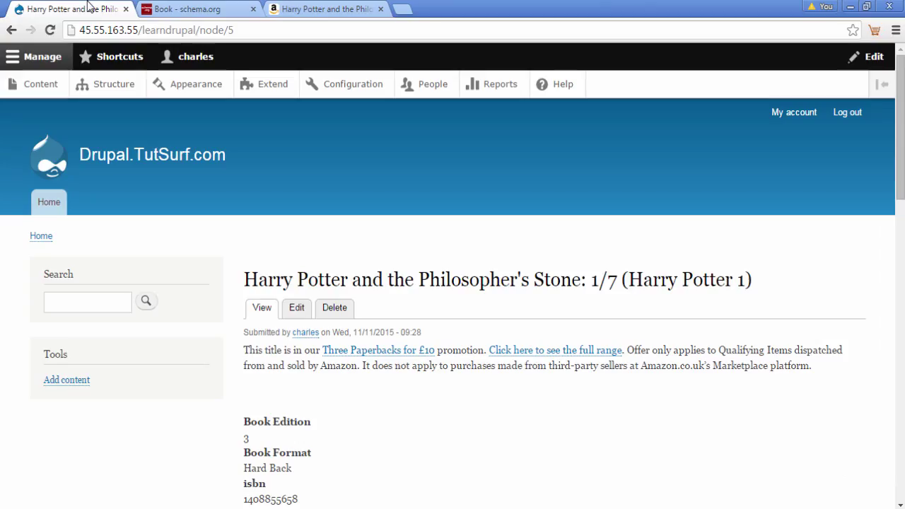
pyautogui.click(103, 90)
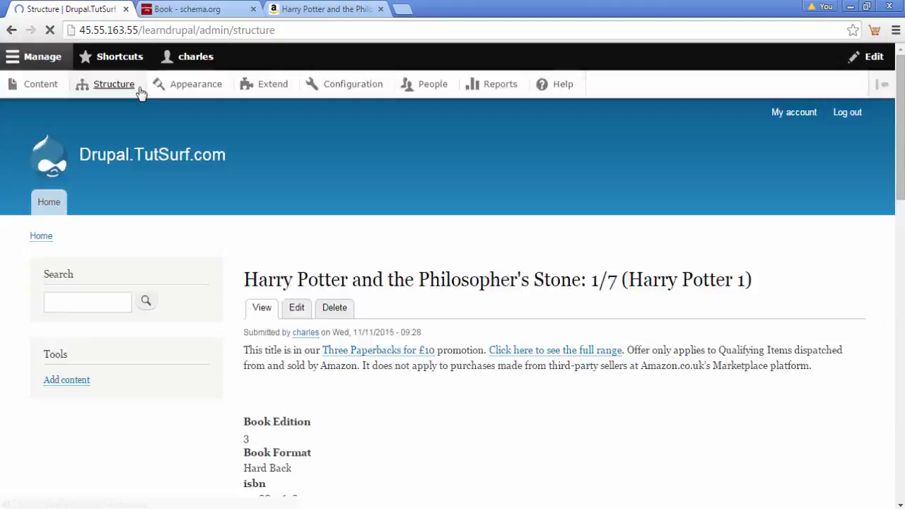
pyautogui.scroll(-1, 109, 420)
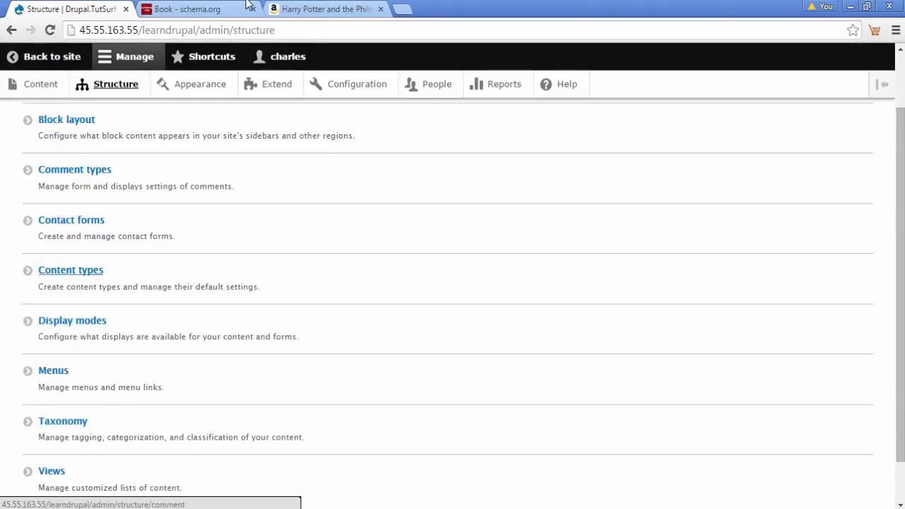
pyautogui.click(280, 9)
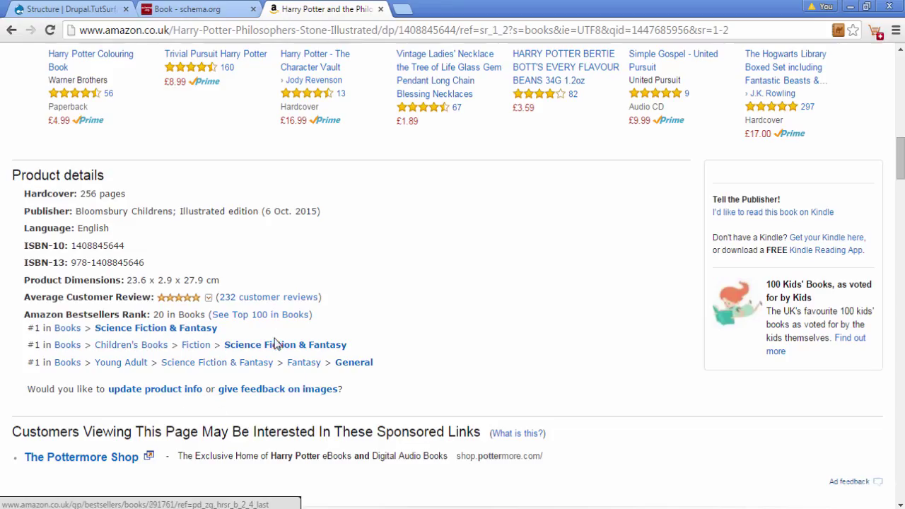
pyautogui.click(88, 9)
pyautogui.click(72, 424)
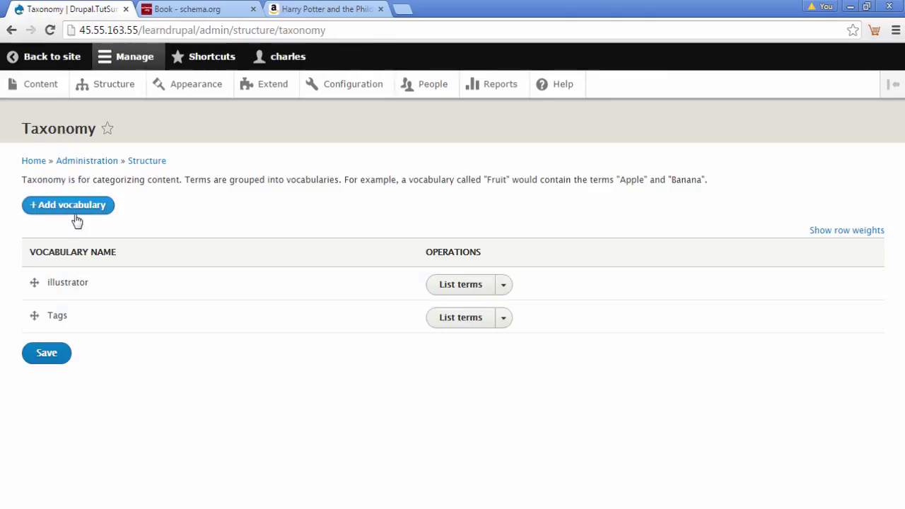
pyautogui.click(86, 209)
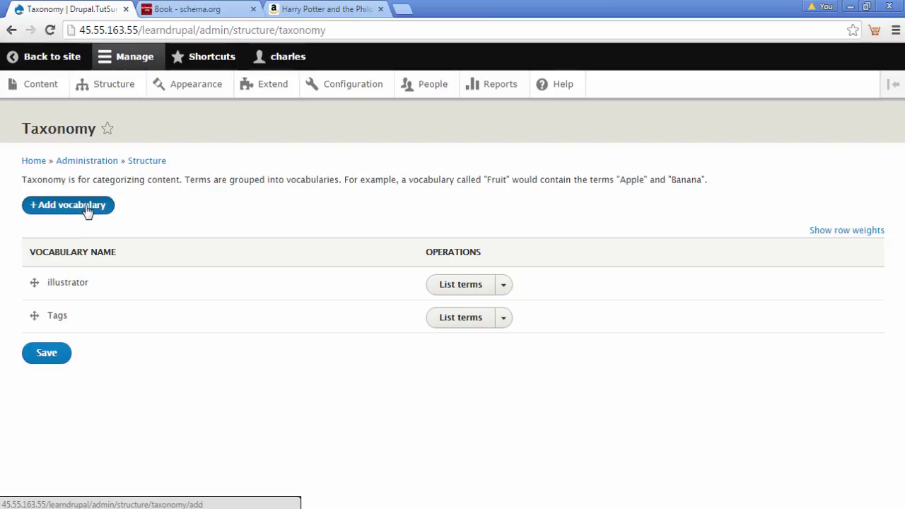
# - Name the new vocabulary "audience", copying the property name from the schema.org Book page
pyautogui.click(190, 13)
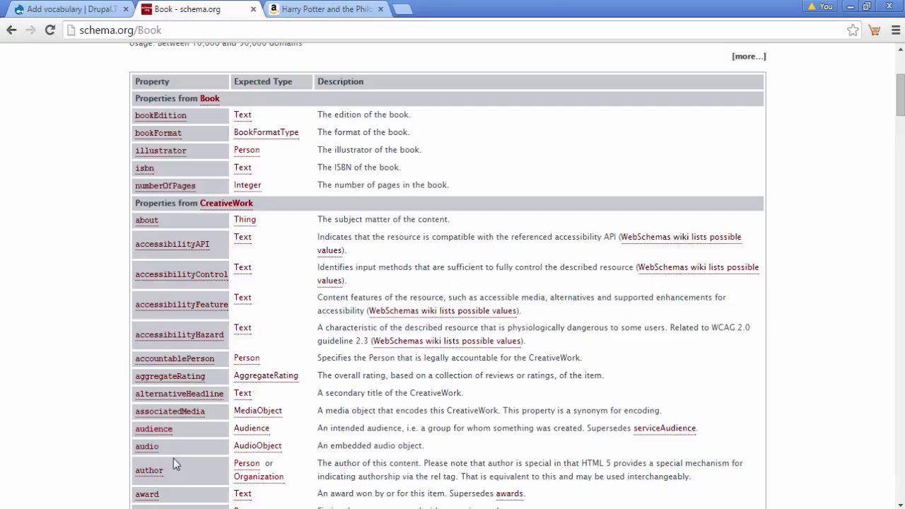
pyautogui.moveTo(174, 428); pyautogui.dragTo(133, 430)
pyautogui.hotkey('ctrl', 'c')
pyautogui.click(32, 7)
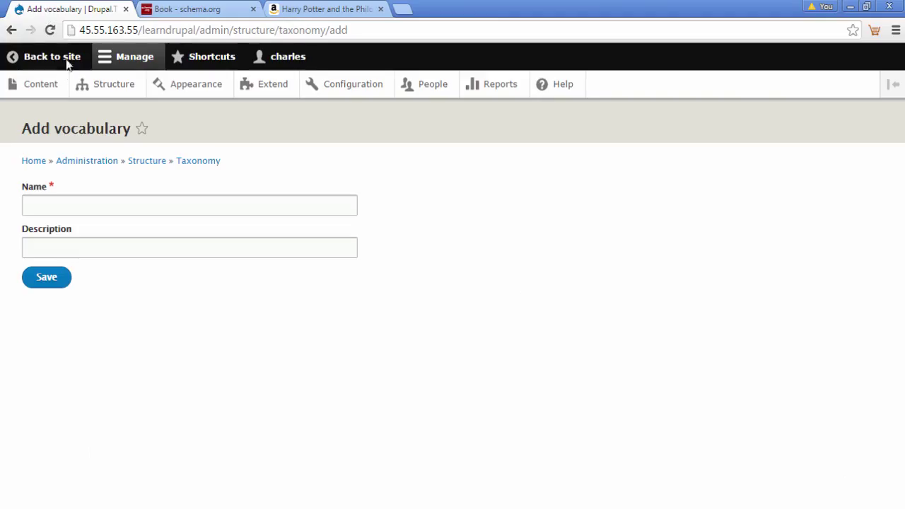
pyautogui.click(50, 203)
pyautogui.hotkey('ctrl', 'v')
# - Copy schema.org's description "An intended audience, i.e. a group for whom something was created." into the vocabulary's description and save it
pyautogui.click(186, 10)
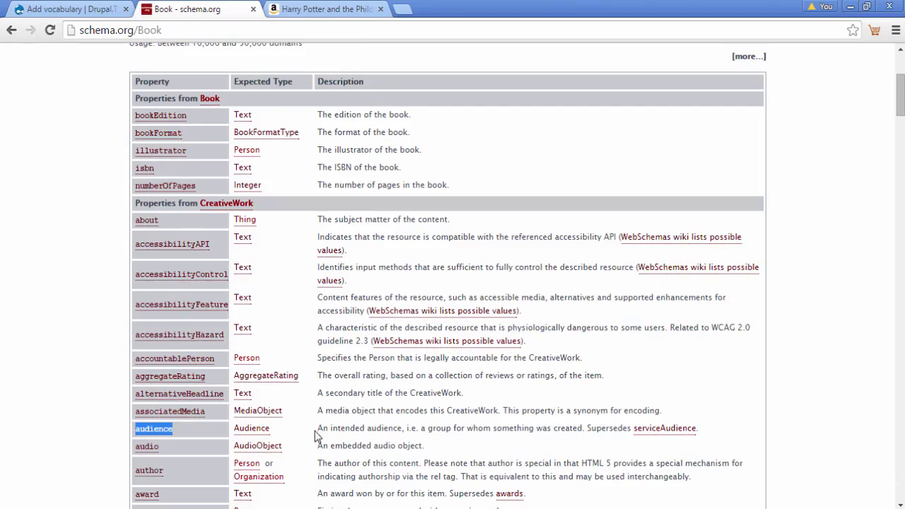
pyautogui.moveTo(316, 436); pyautogui.dragTo(587, 428)
pyautogui.hotkey('ctrl', 'c')
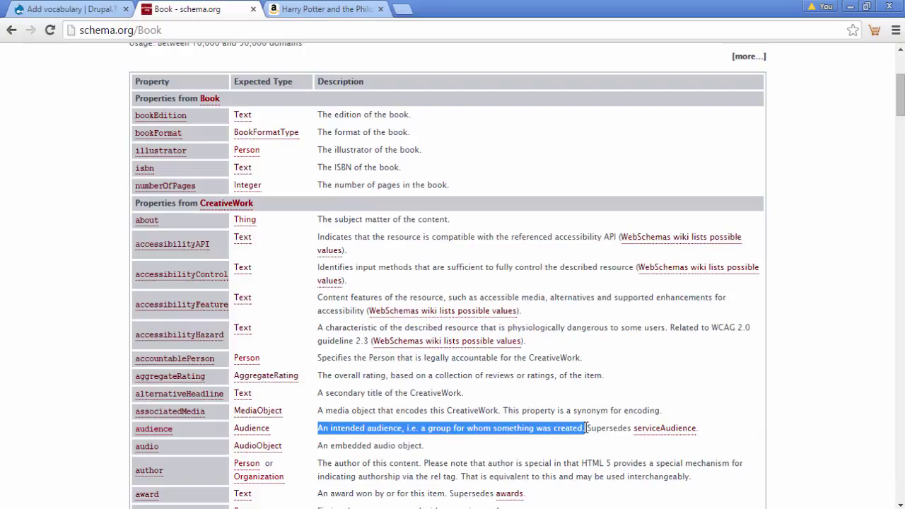
pyautogui.click(62, 9)
pyautogui.click(116, 243)
pyautogui.hotkey('ctrl', 'v')
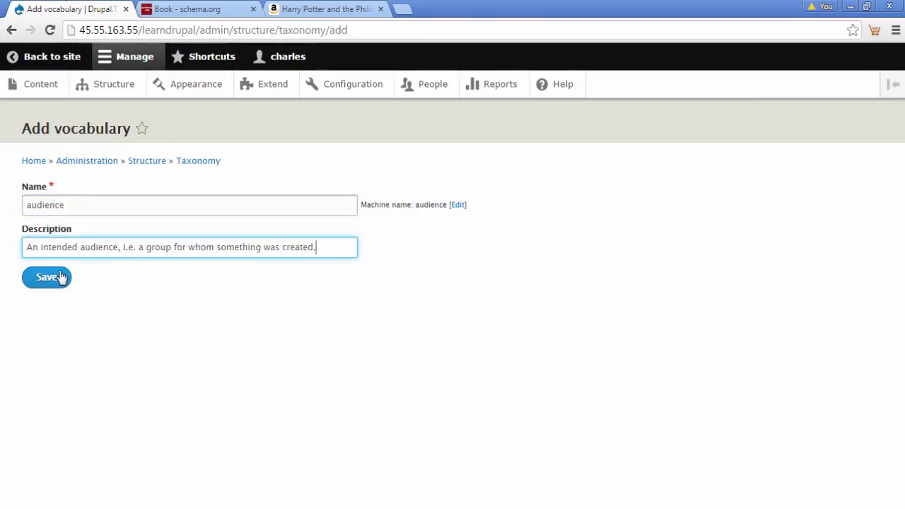
pyautogui.click(46, 278)
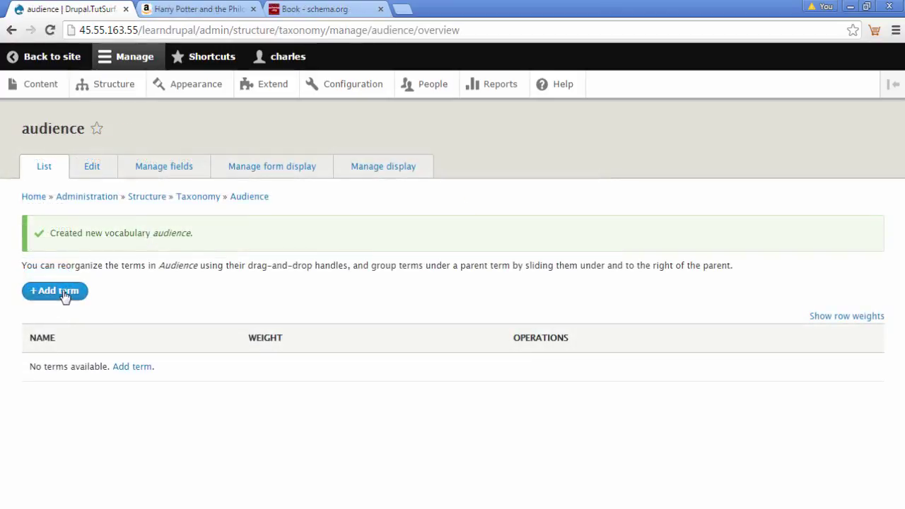
# - Start a new term in the audience vocabulary and name it "Children's Books", taken from the Amazon book's category listing
pyautogui.click(185, 9)
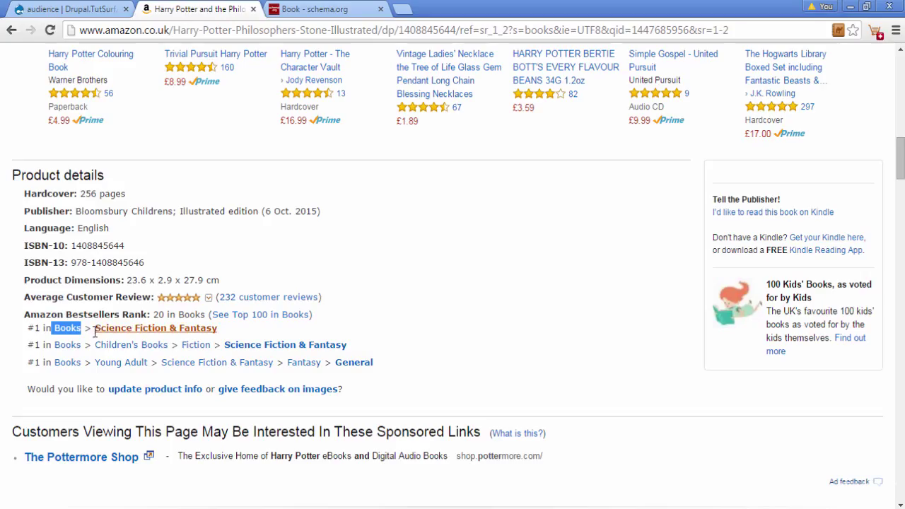
pyautogui.click(65, 9)
pyautogui.click(57, 295)
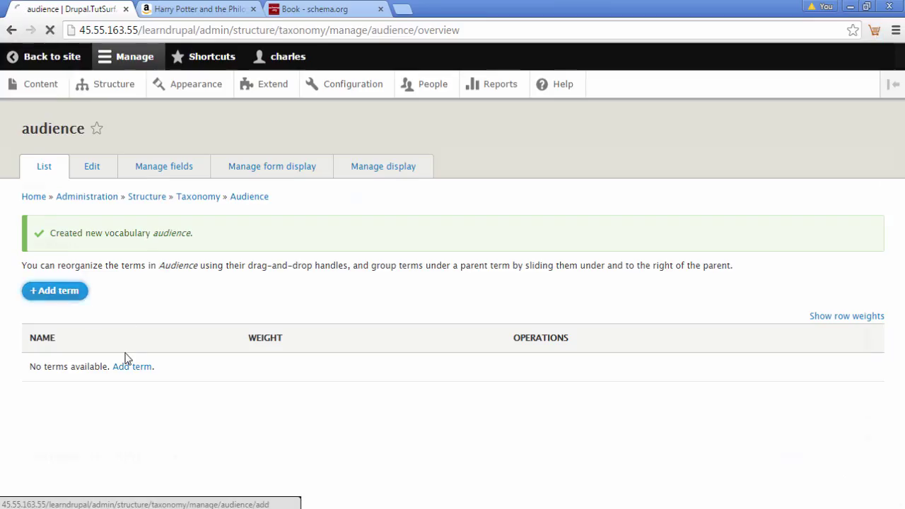
pyautogui.click(202, 9)
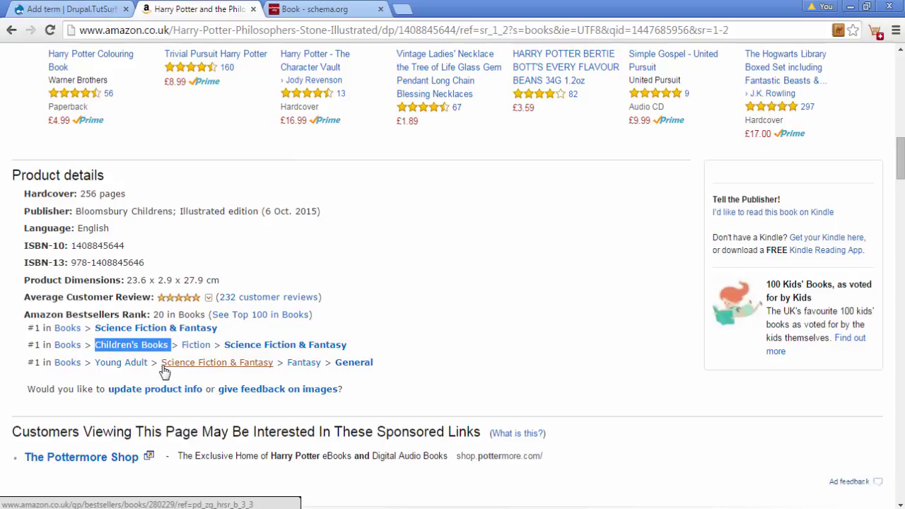
pyautogui.click(66, 5)
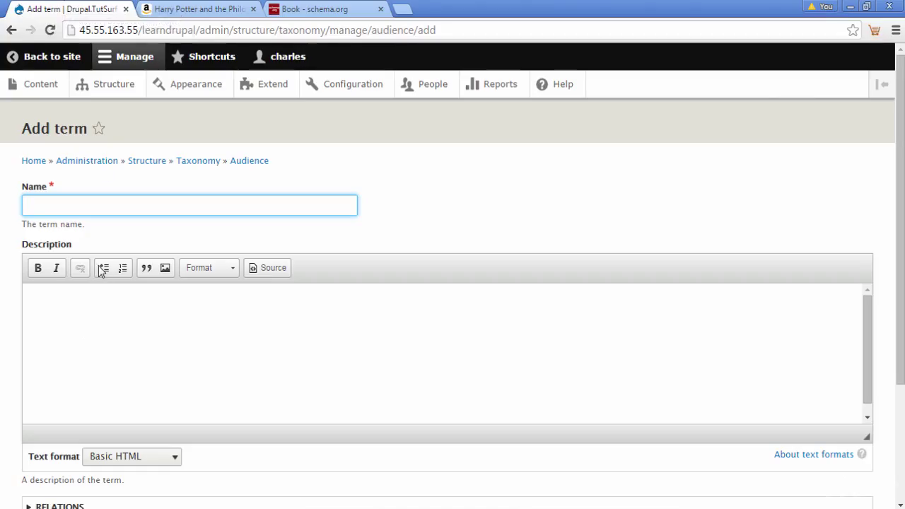
pyautogui.click(74, 203)
pyautogui.write("Children's Books")
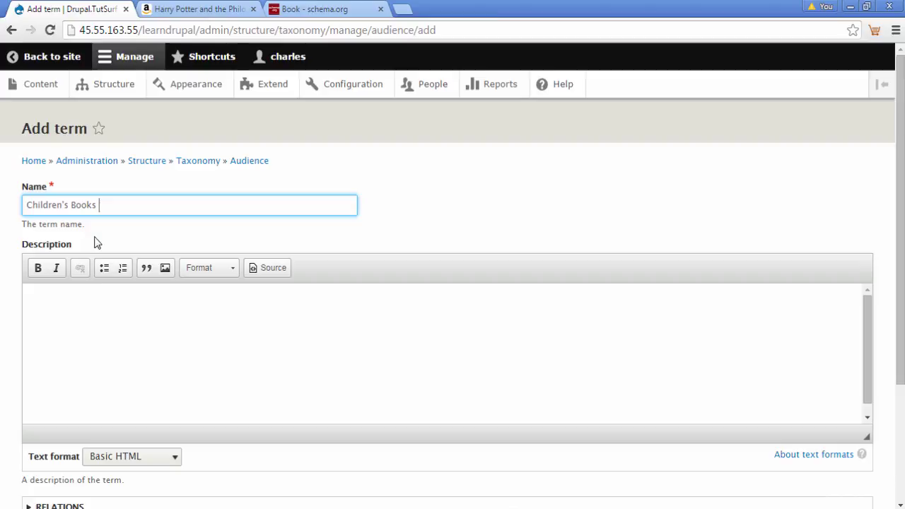
# - Set the term's URL alias to "/children's books" in lower case and save the term
pyautogui.scroll(-1, 84, 414)
pyautogui.scroll(-1, 84, 414)
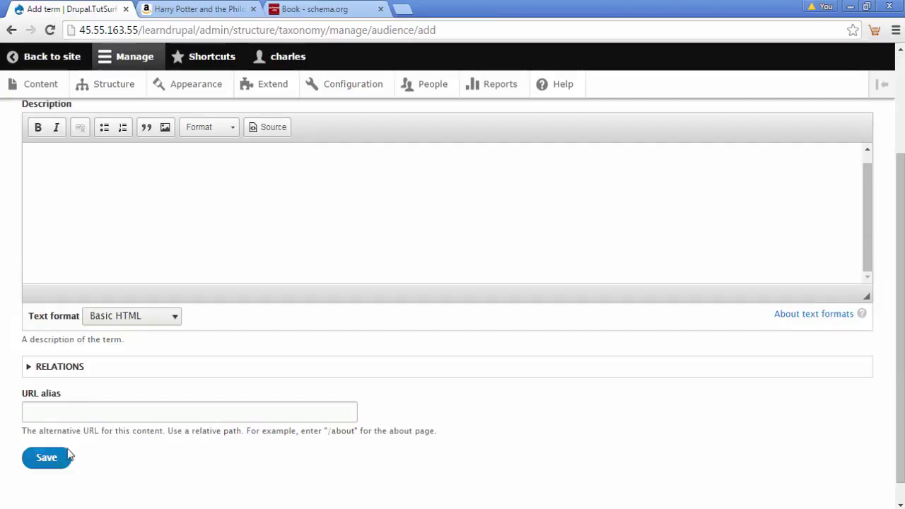
pyautogui.write("Children's Books")
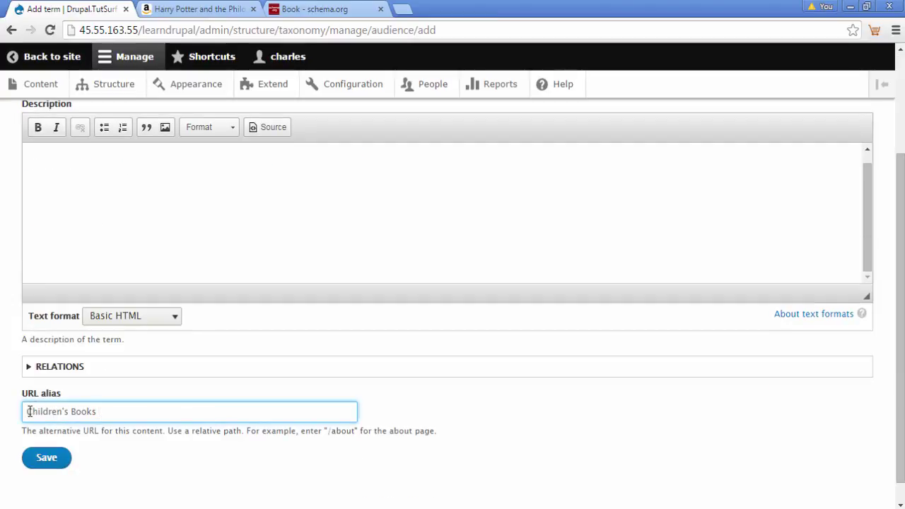
pyautogui.click(29, 412)
pyautogui.write('/')
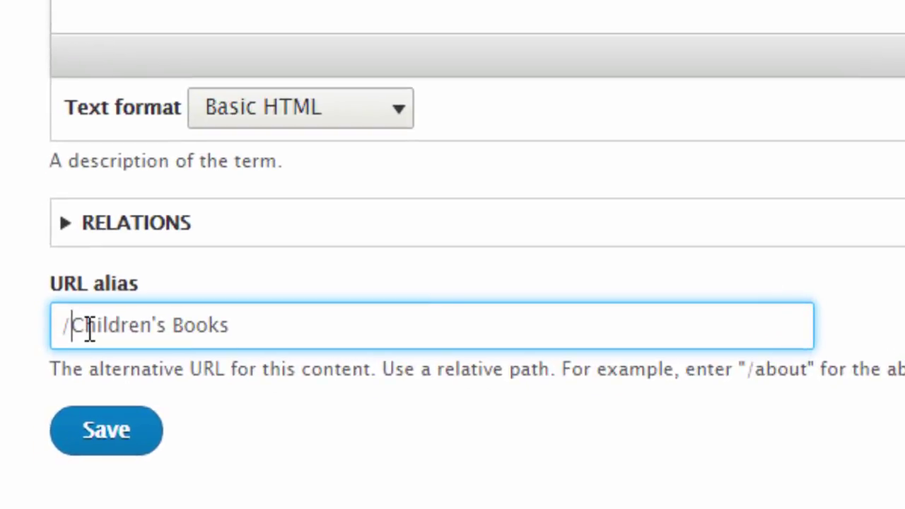
pyautogui.moveTo(72, 326); pyautogui.dragTo(82, 327)
pyautogui.write('c')
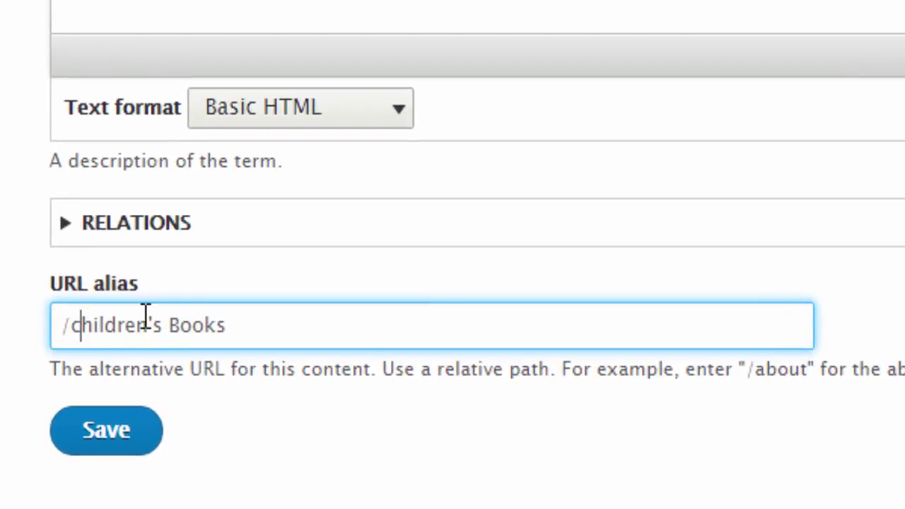
pyautogui.moveTo(181, 325); pyautogui.dragTo(162, 318)
pyautogui.write('b')
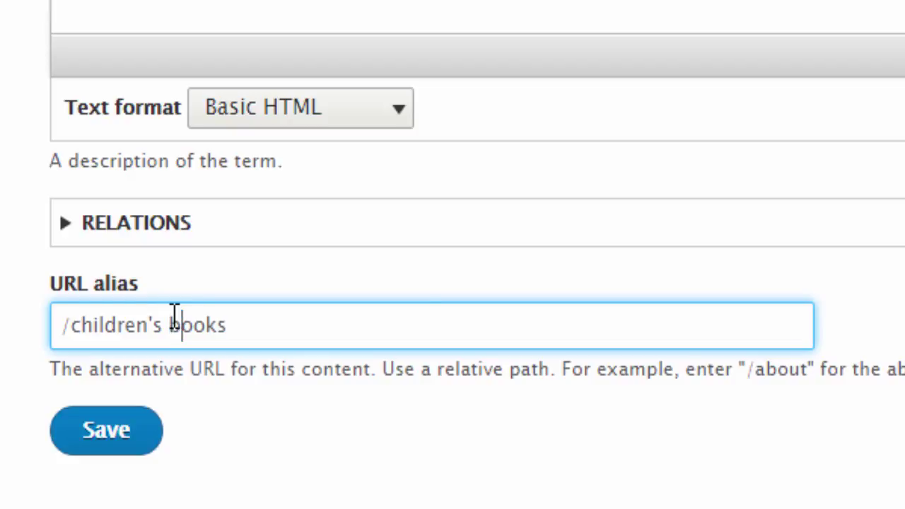
pyautogui.click(112, 435)
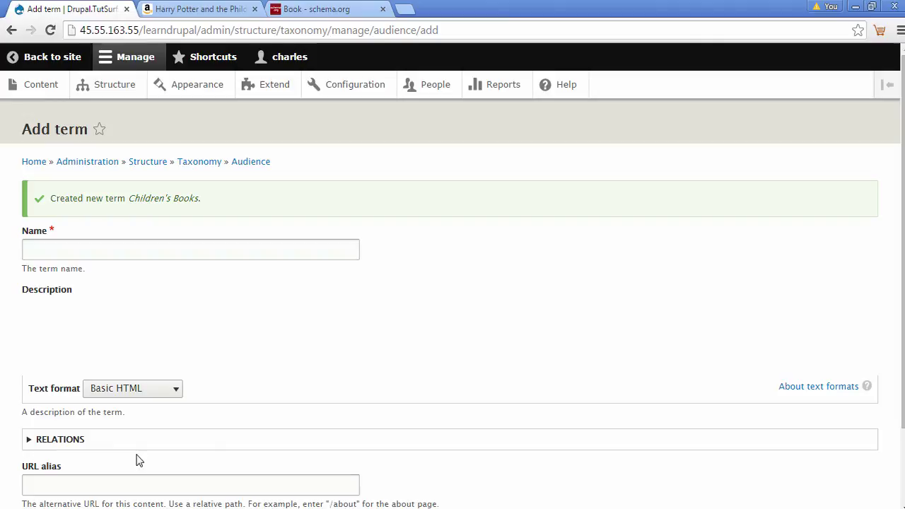
# - Copy the "Fiction" category from the Amazon product details and use it as the next audience term's name
pyautogui.click(203, 7)
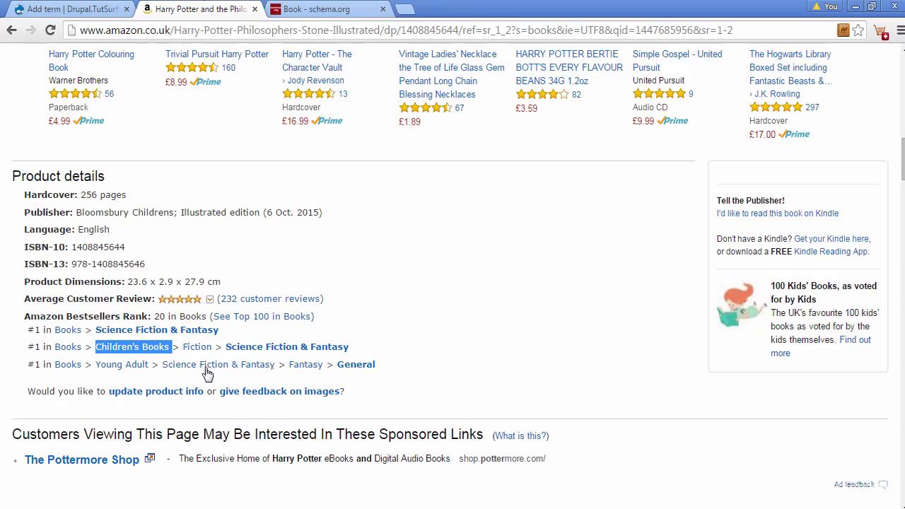
pyautogui.moveTo(215, 346); pyautogui.dragTo(180, 353)
pyautogui.hotkey('ctrl', 'c')
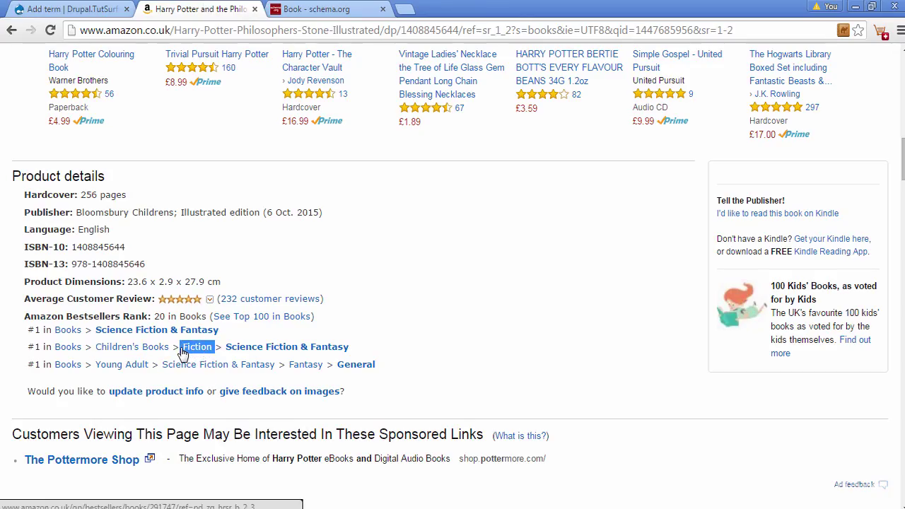
pyautogui.click(92, 9)
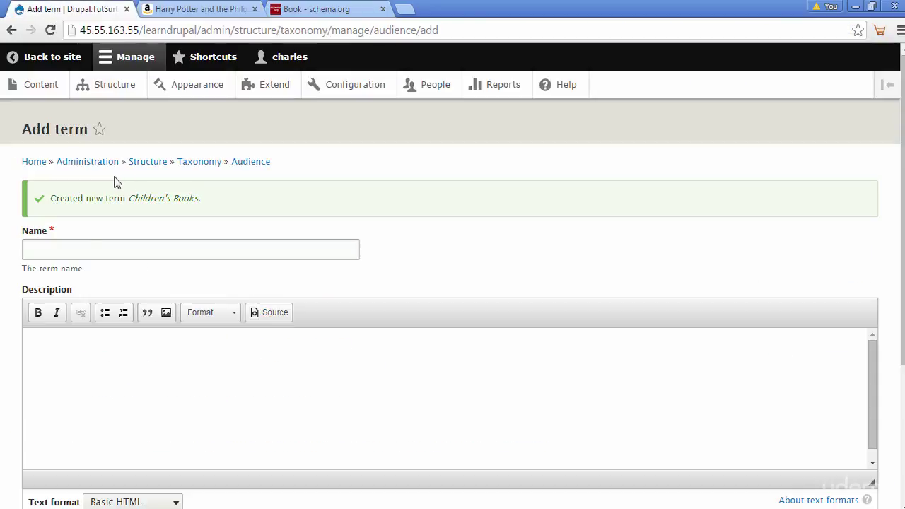
pyautogui.click(67, 253)
pyautogui.hotkey('ctrl', 'v')
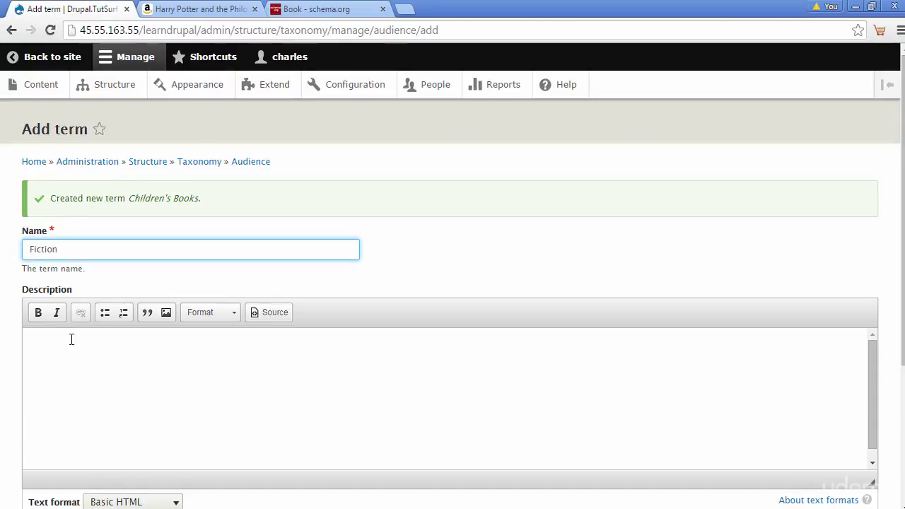
# - Make Children's Books the parent of the Fiction term, fill in its URL alias and save it
pyautogui.scroll(-2, 71, 337)
pyautogui.scroll(-4, 84, 321)
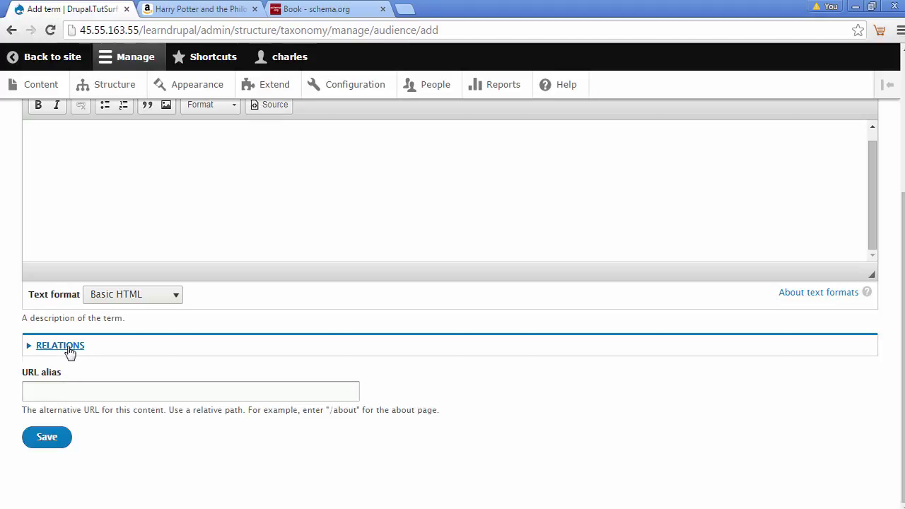
pyautogui.click(69, 350)
pyautogui.click(69, 408)
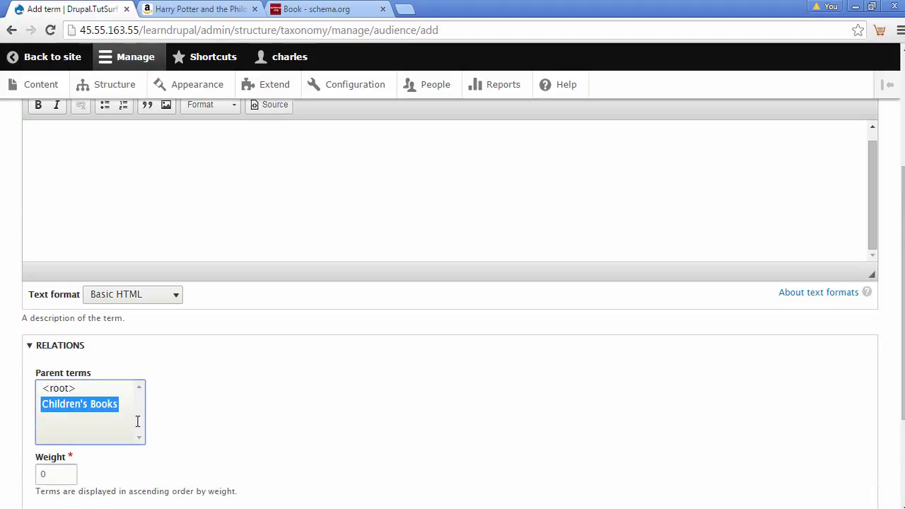
pyautogui.scroll(-2, 138, 422)
pyautogui.click(60, 409)
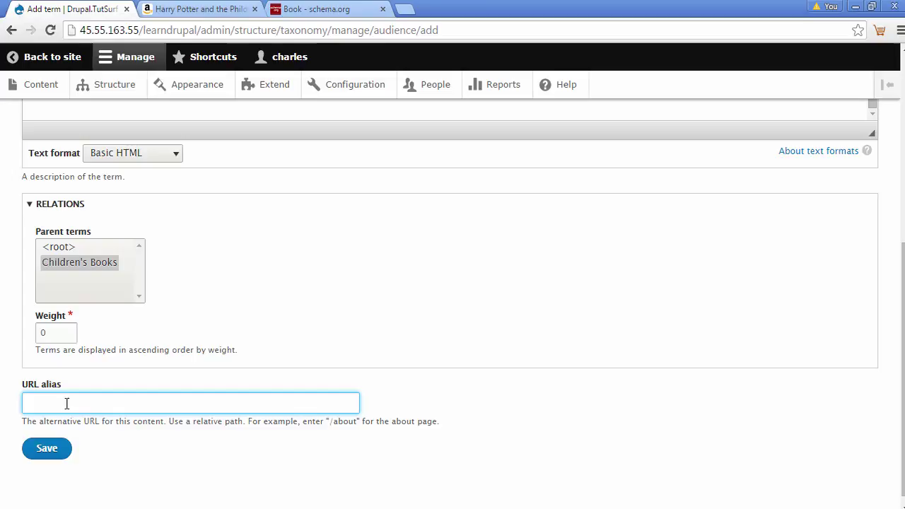
pyautogui.write('Fiction f')
pyautogui.click(37, 456)
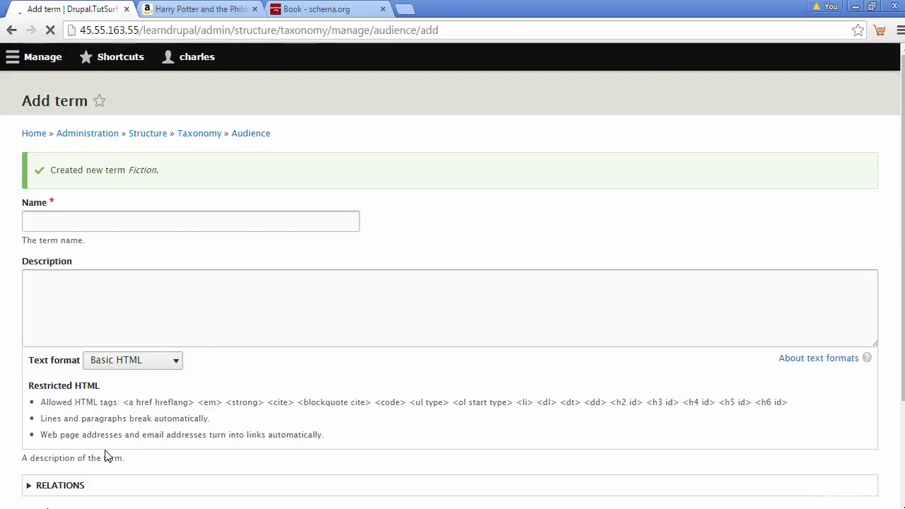
# - Copy the "Science Fiction & Fantasy" subcategory of Children's Books from the Amazon product details and use it as the next audience term's name
pyautogui.hotkey('ctrl', 'Tab')
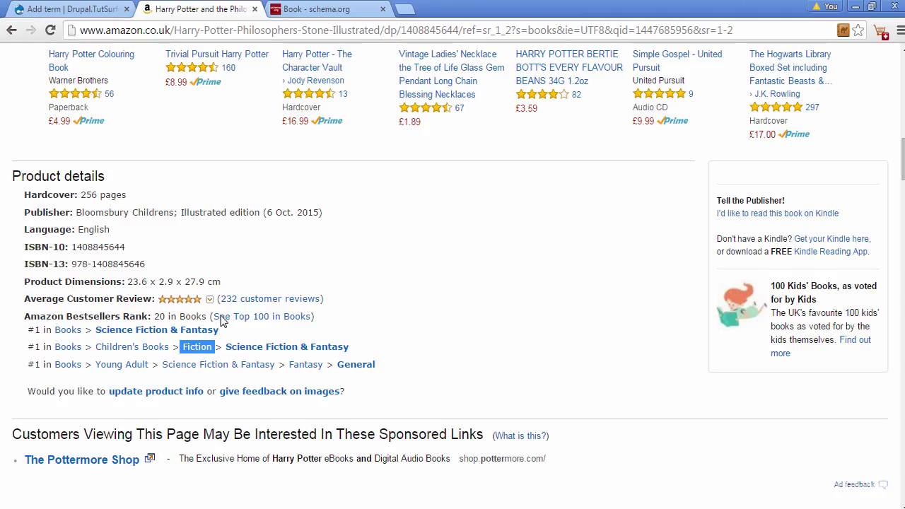
pyautogui.moveTo(349, 346); pyautogui.dragTo(226, 346)
pyautogui.hotkey('ctrl', 'c')
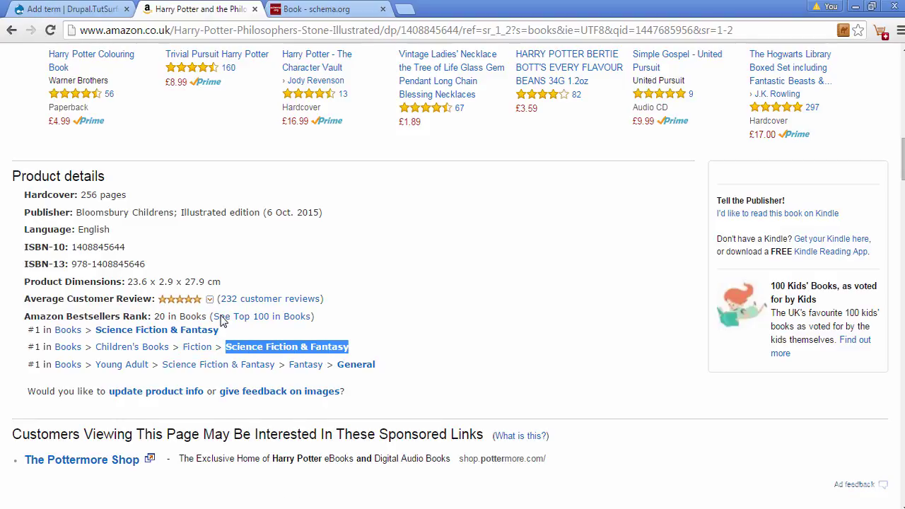
pyautogui.hotkey('ctrl', 'shift', 'Tab')
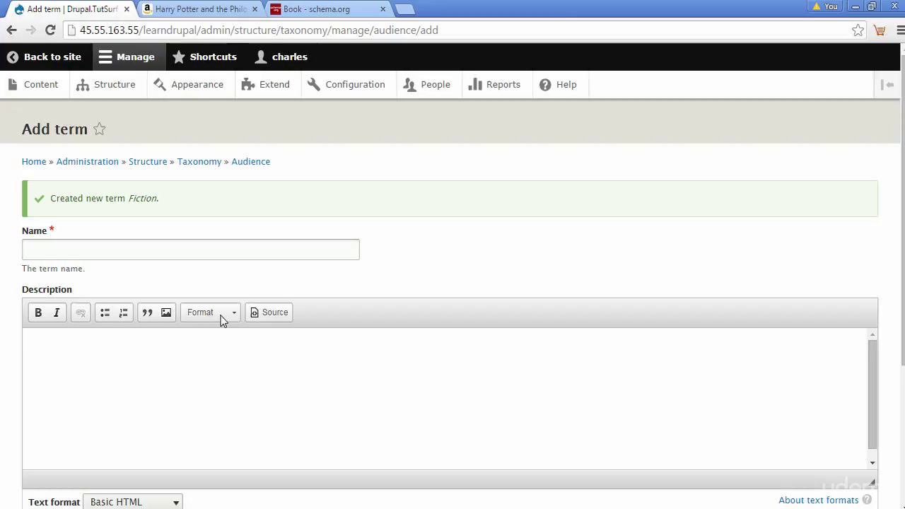
pyautogui.hotkey('ctrl', 'v')
pyautogui.scroll(-2, 221, 320)
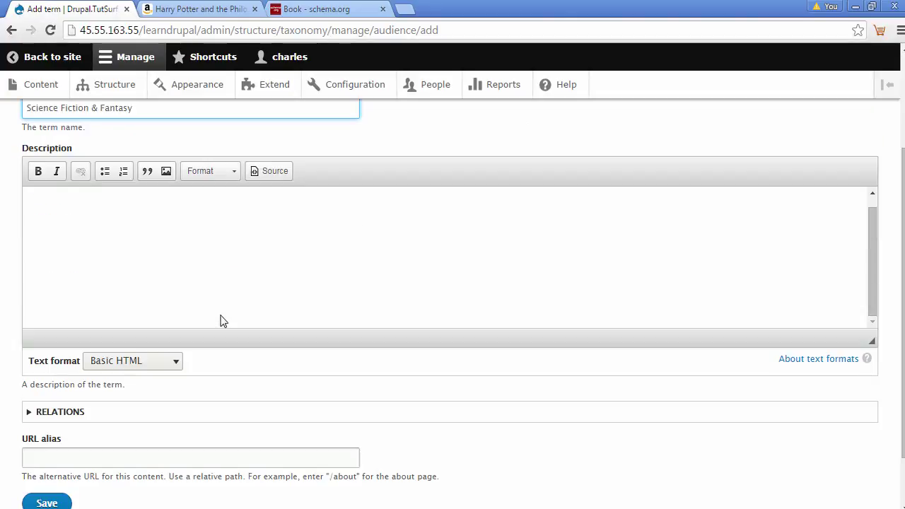
# - Make Fiction the parent term of the new Science Fiction & Fantasy term
pyautogui.press('Tab')
pyautogui.press('Return')
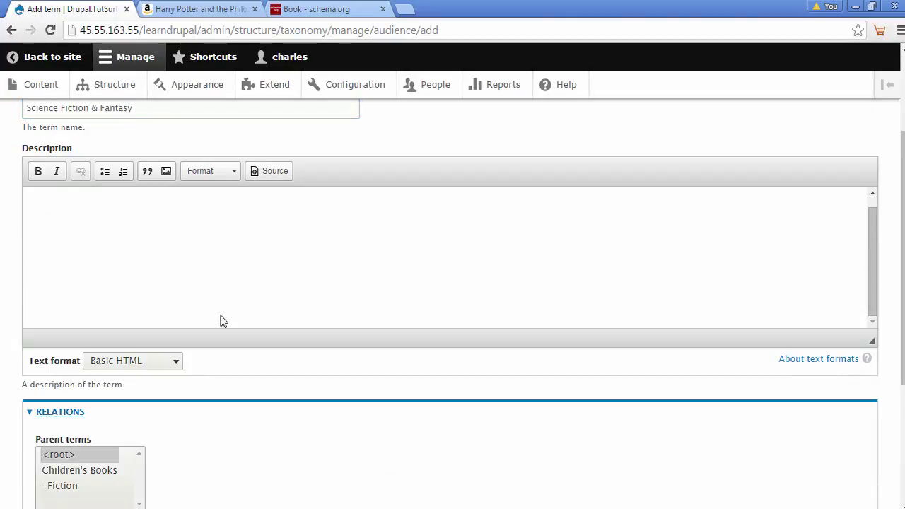
pyautogui.scroll(-2, 221, 319)
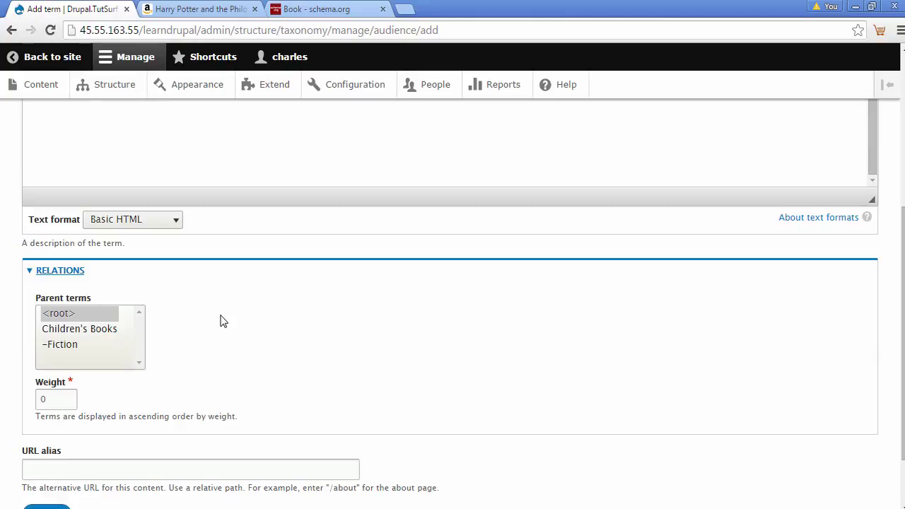
pyautogui.press('Tab')
pyautogui.press('Down')
pyautogui.press('Down')
pyautogui.scroll(-2, 222, 319)
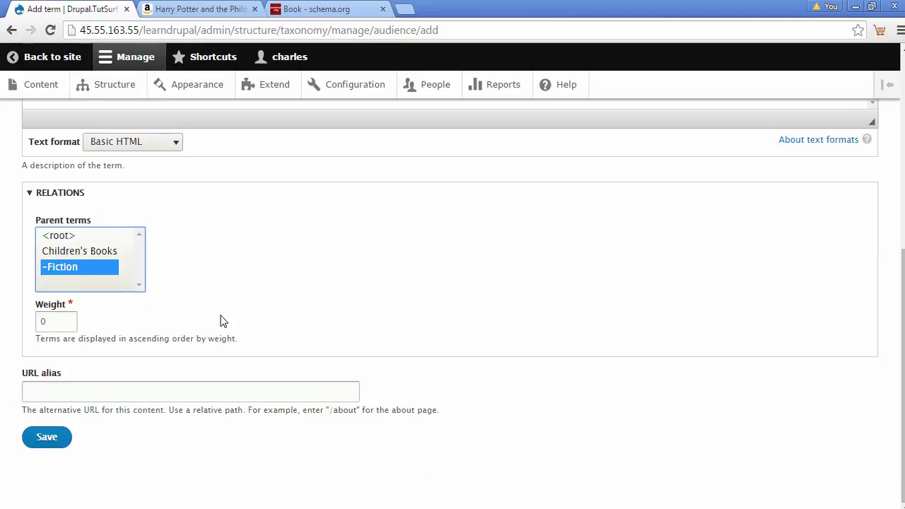
# - Fill in the term's URL alias with its name preceded by a slash and save the term
pyautogui.press('Tab')
pyautogui.press('Tab')
pyautogui.hotkey('ctrl', 'v')
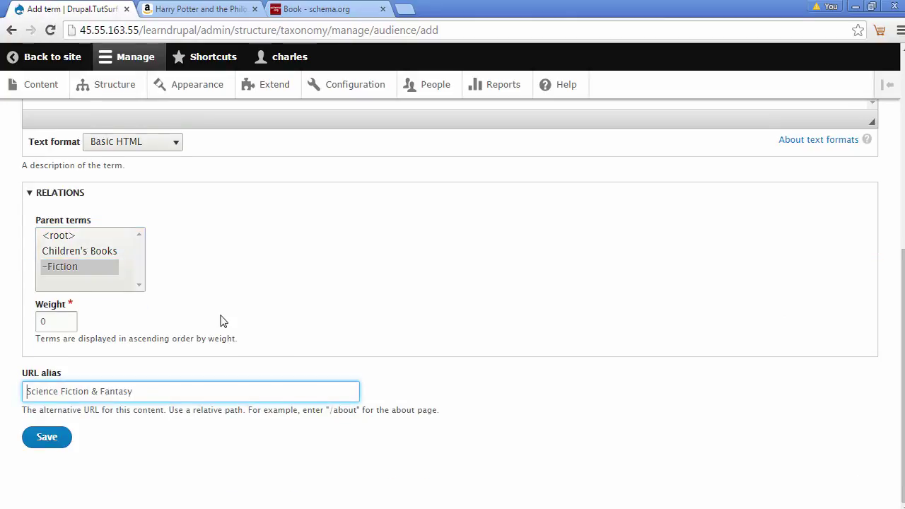
pyautogui.press('Home')
pyautogui.write('/')
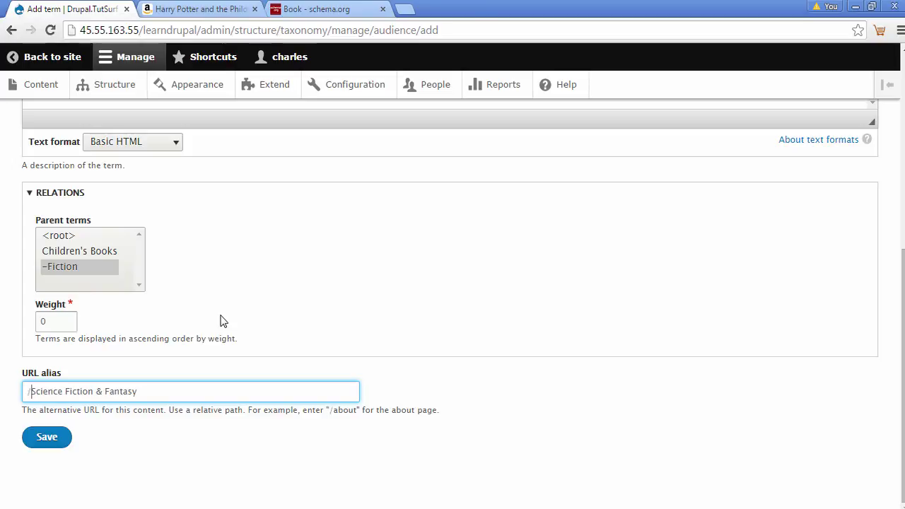
pyautogui.hotkey('shift', 'Left')
pyautogui.press('Return')
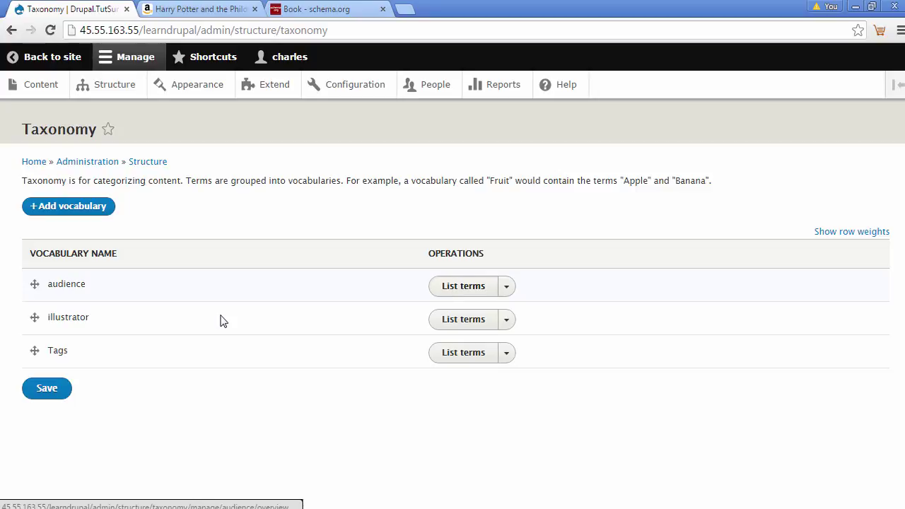
# - List the audience vocabulary's terms and compare their hierarchy with the category path in the Amazon product details
pyautogui.press('Return')
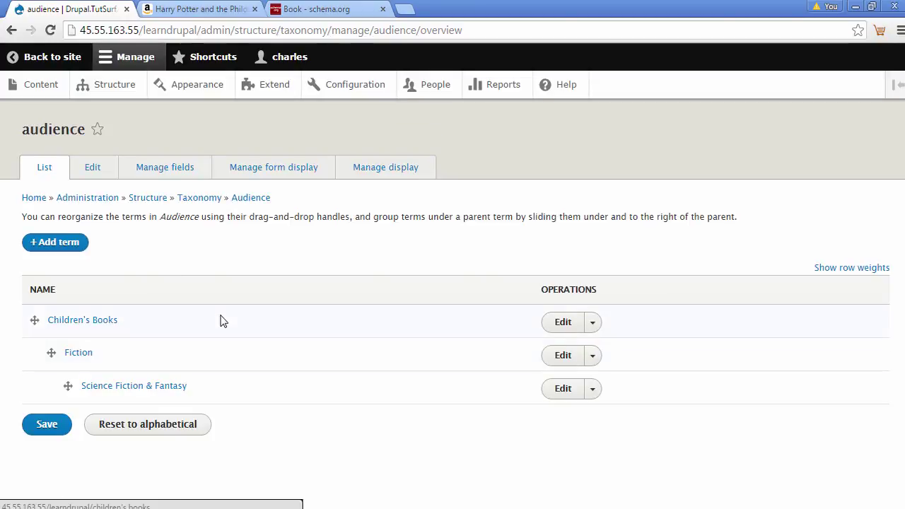
pyautogui.hotkey('ctrl', 'Tab')
pyautogui.press('Tab')
pyautogui.press('Tab')
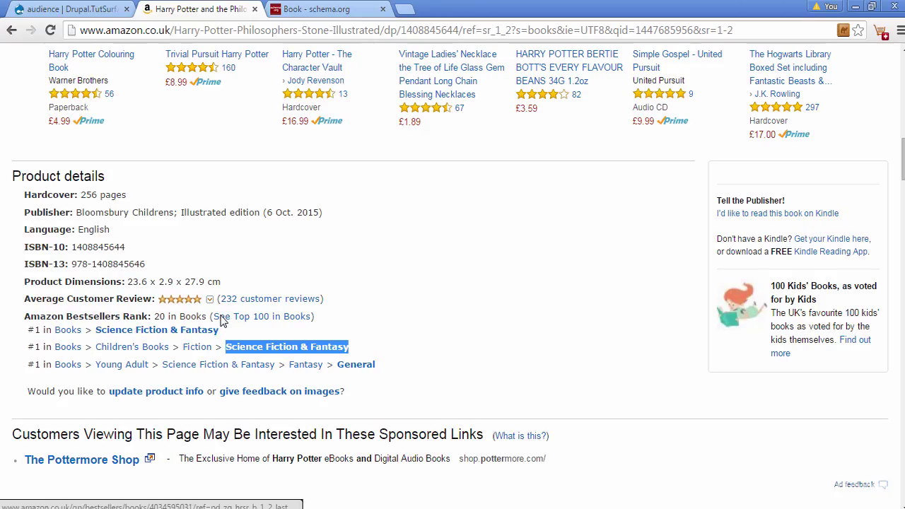
pyautogui.hotkey('ctrl', 'shift', 'Tab')
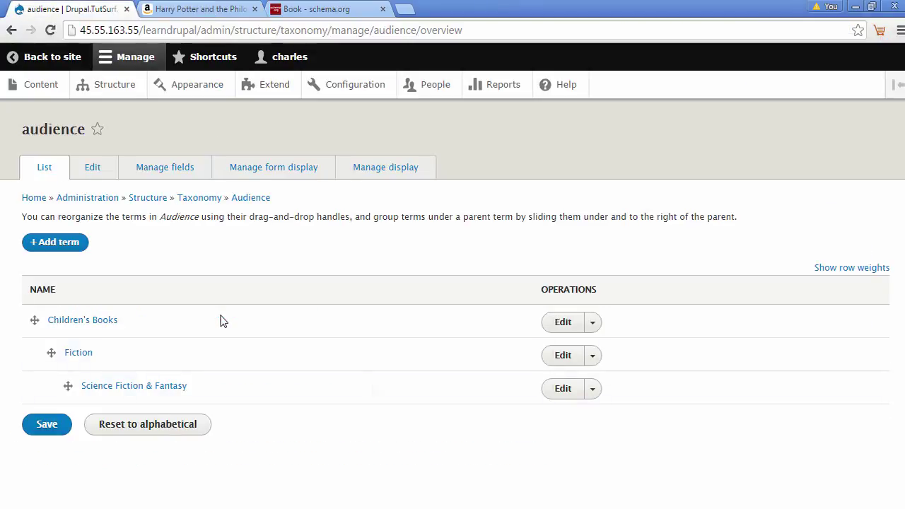
# - Start adding a new field of type Taxonomy term to the Book content type
pyautogui.click(196, 63)
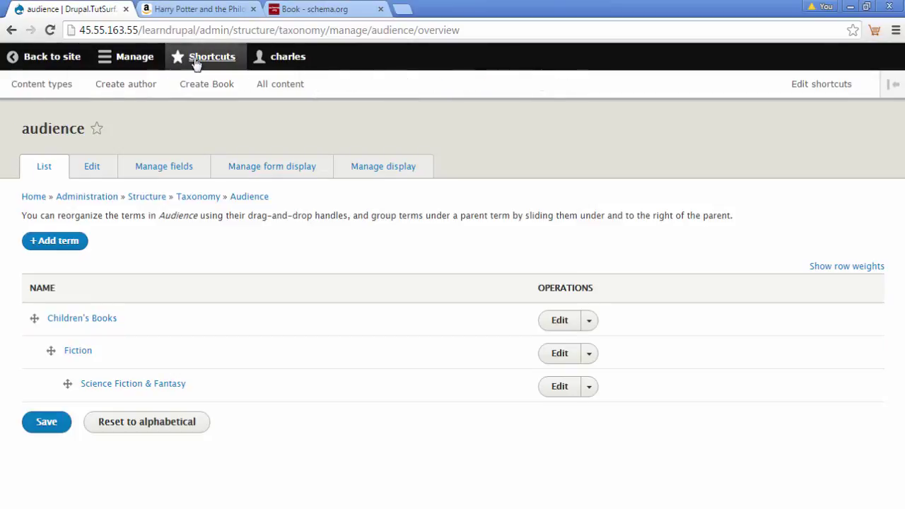
pyautogui.click(48, 91)
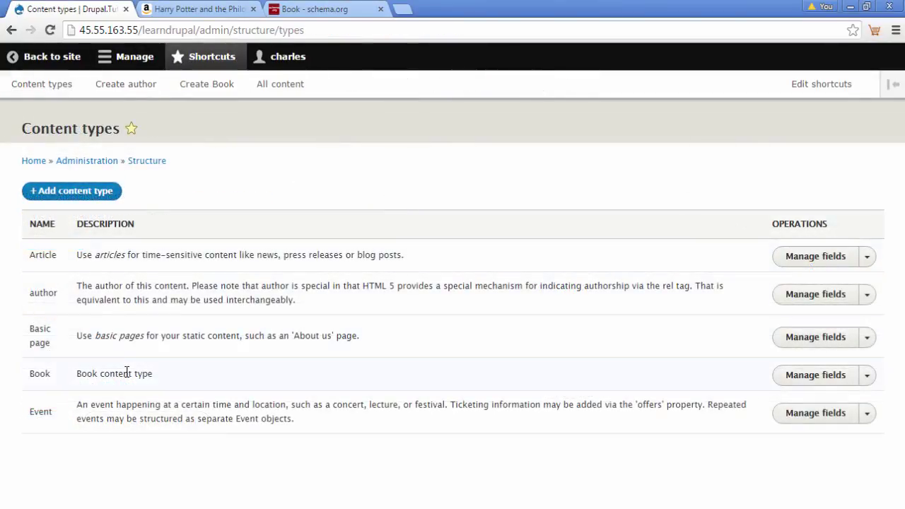
pyautogui.click(845, 380)
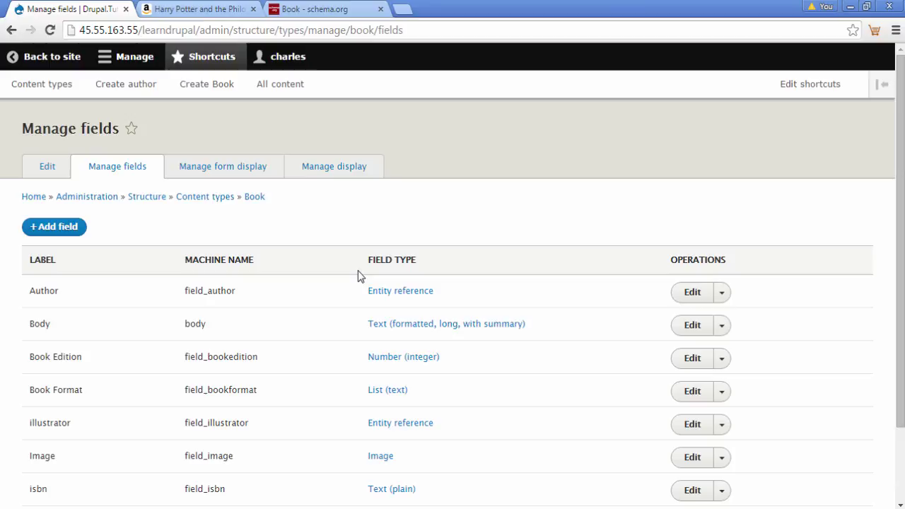
pyautogui.click(53, 227)
pyautogui.click(197, 204)
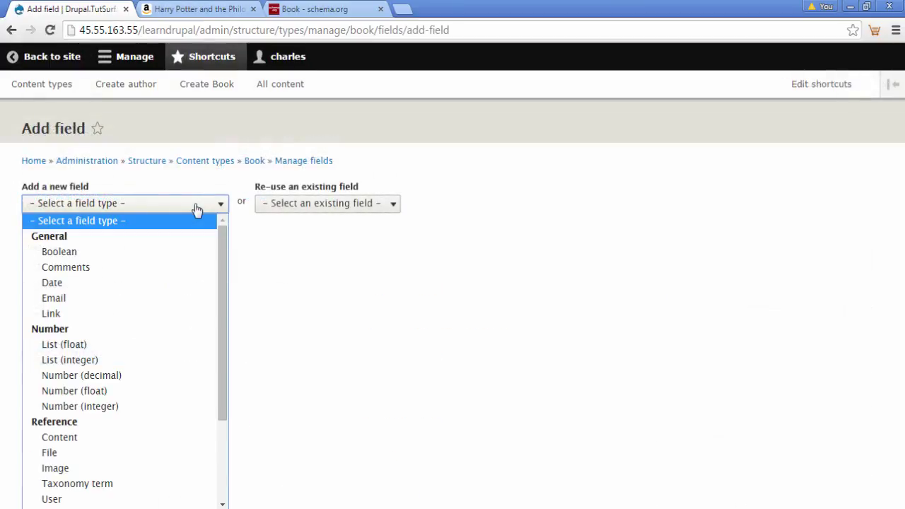
pyautogui.scroll(-3, 160, 339)
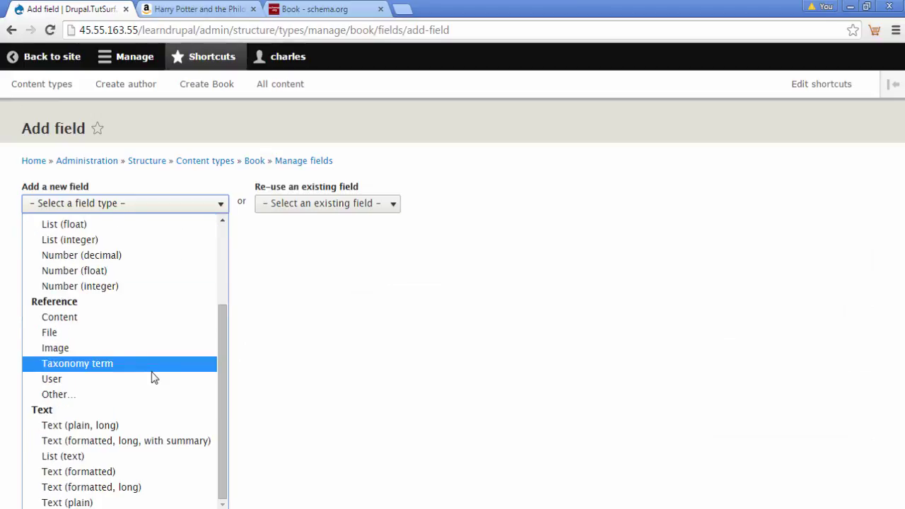
pyautogui.click(110, 365)
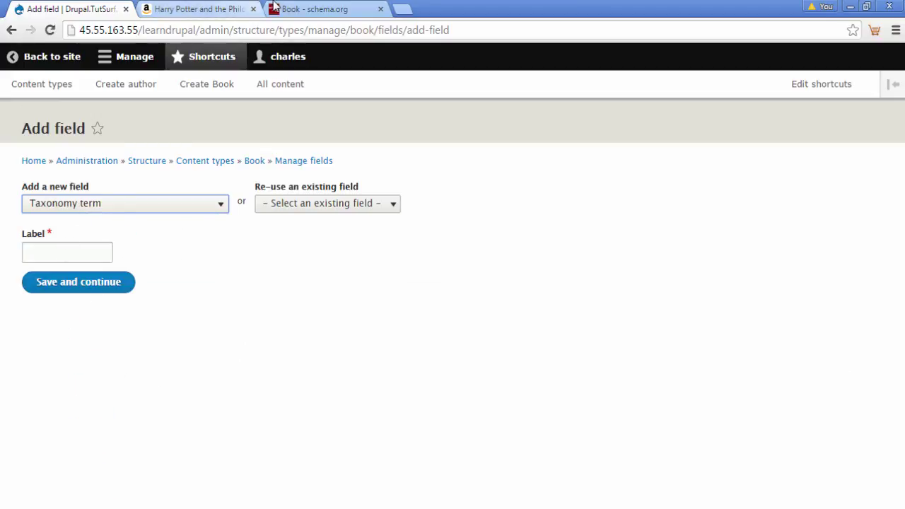
# - Label the new field "audience", copied from the schema.org Book properties, and save it with the default field settings
pyautogui.click(311, 9)
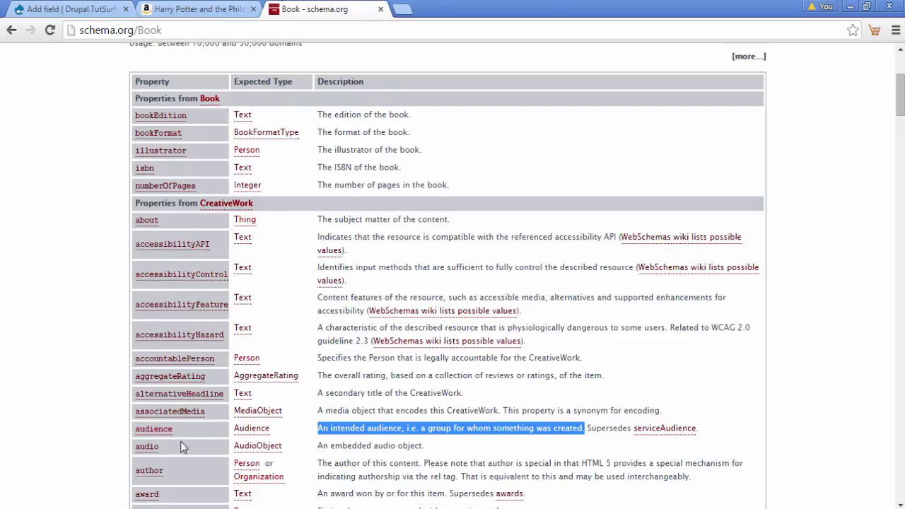
pyautogui.moveTo(183, 430); pyautogui.dragTo(134, 429)
pyautogui.hotkey('ctrl', 'c')
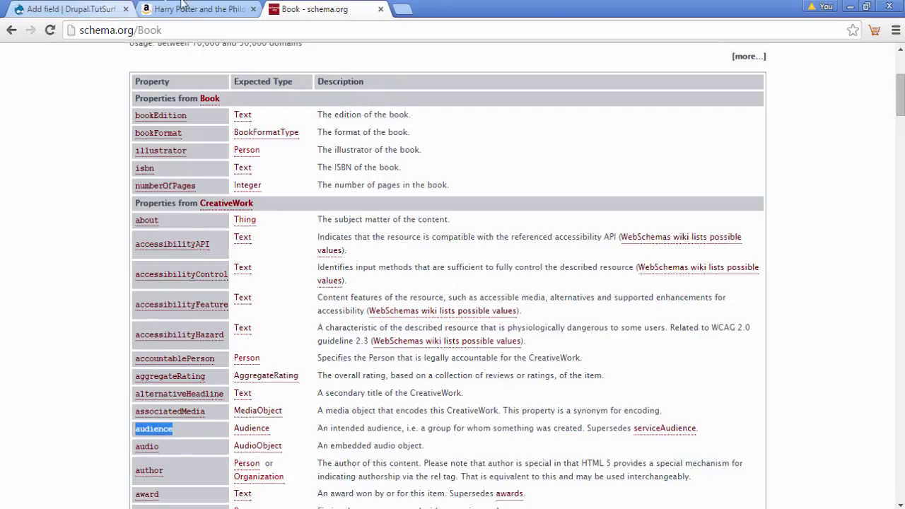
pyautogui.click(78, 9)
pyautogui.click(67, 253)
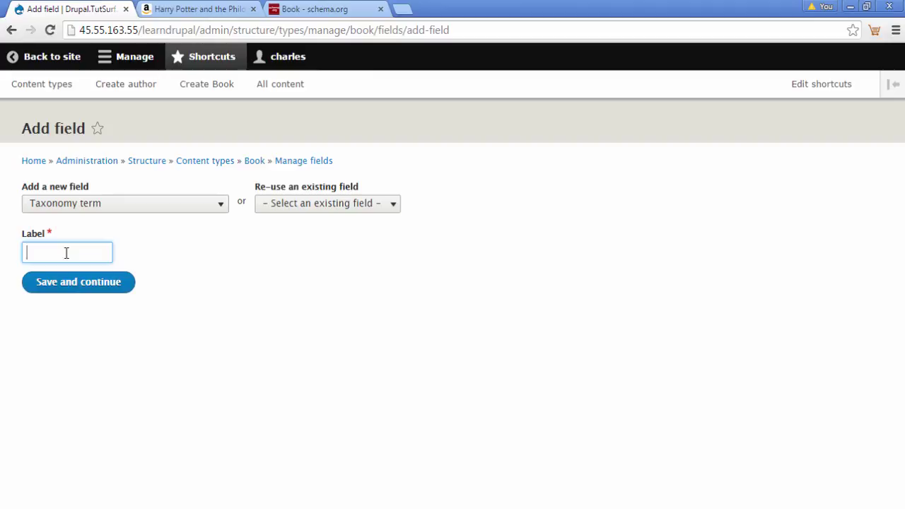
pyautogui.hotkey('ctrl', 'v')
pyautogui.click(75, 283)
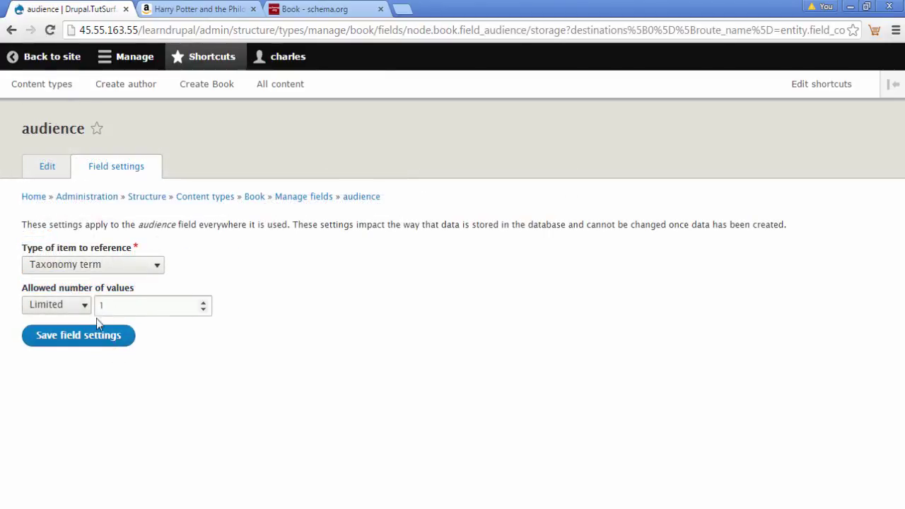
pyautogui.click(83, 342)
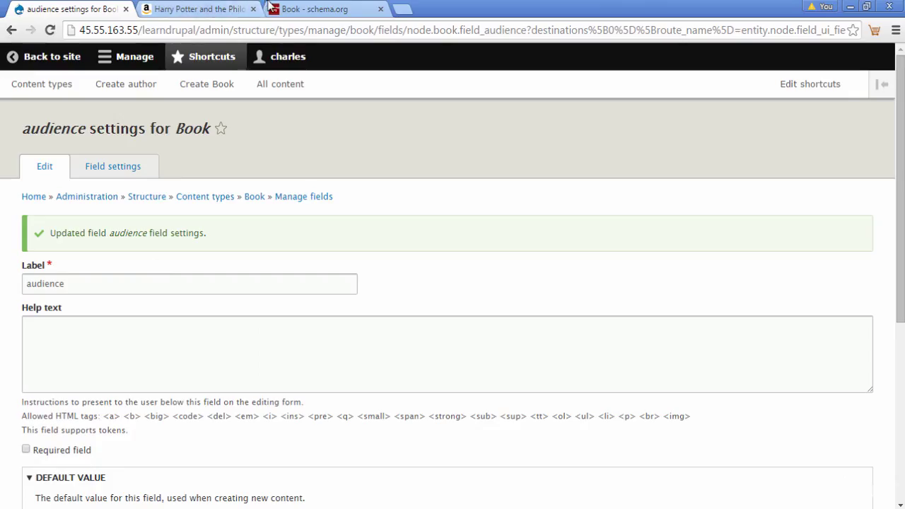
# - Copy the audience description from schema.org into the field's help text: "An intended audience, i.e. a group for whom something was created."
pyautogui.click(315, 8)
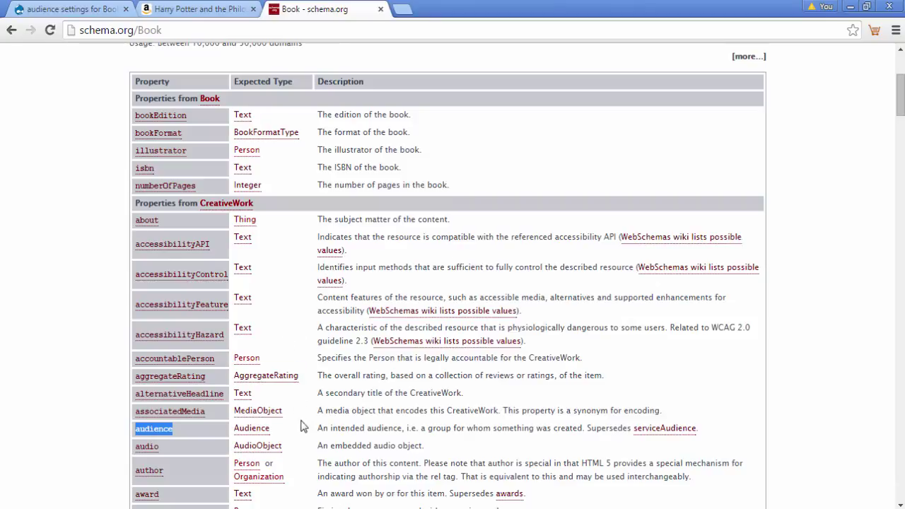
pyautogui.moveTo(317, 430); pyautogui.dragTo(586, 434)
pyautogui.hotkey('ctrl', 'c')
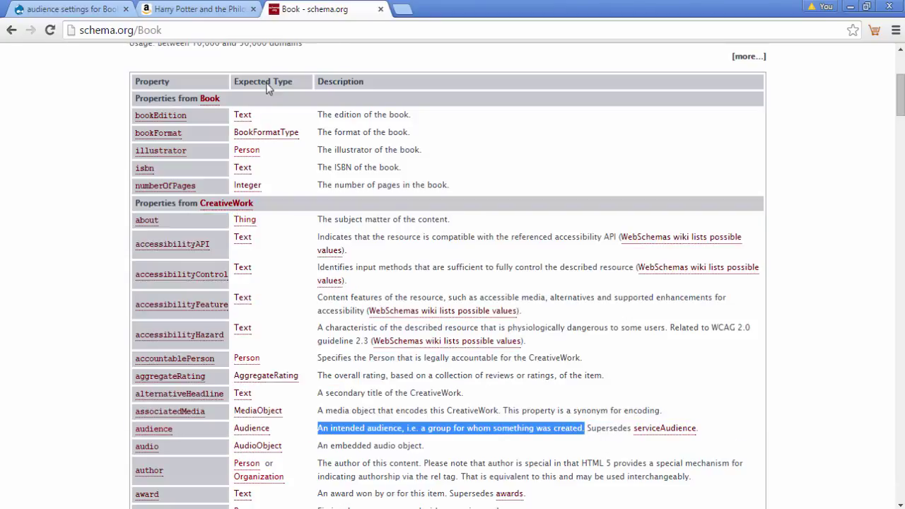
pyautogui.click(65, 8)
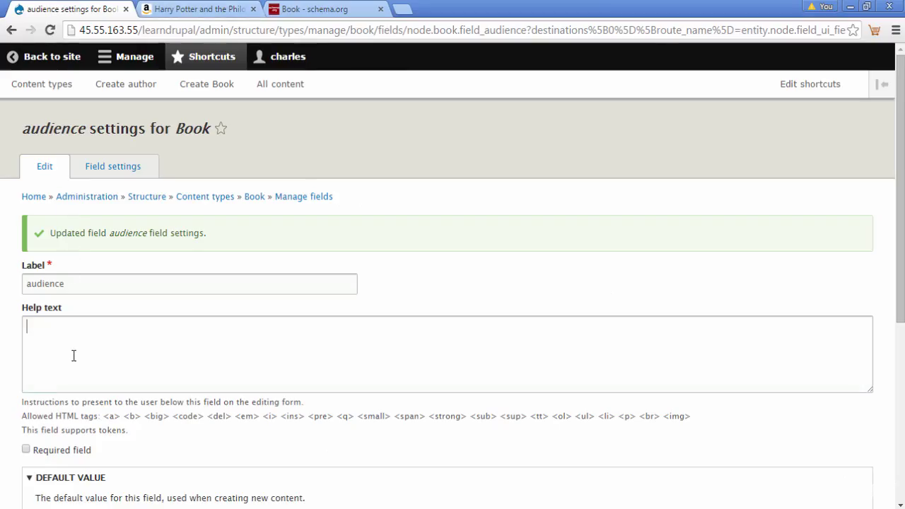
pyautogui.hotkey('ctrl', 'v')
# - Make the audience field required, restrict its references to the audience vocabulary and save the settings
pyautogui.scroll(-1, 123, 346)
pyautogui.scroll(-1, 41, 352)
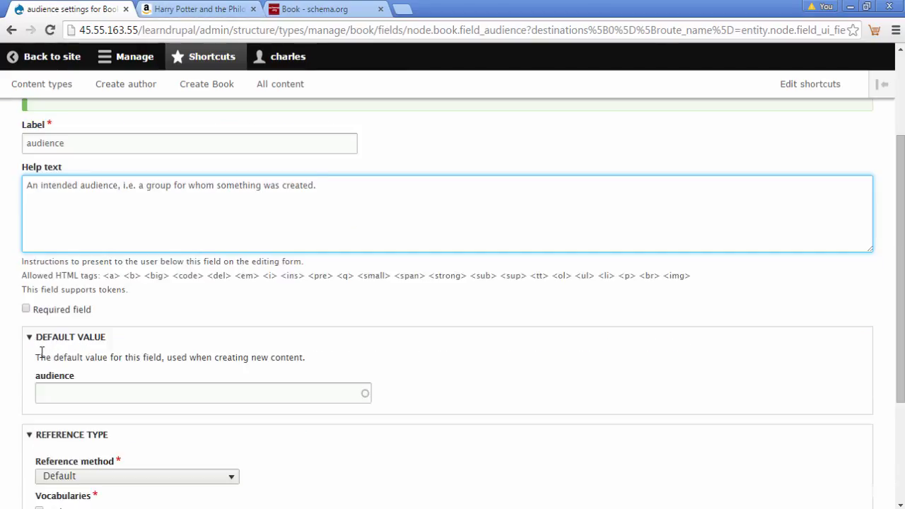
pyautogui.click(51, 311)
pyautogui.scroll(-2, 115, 319)
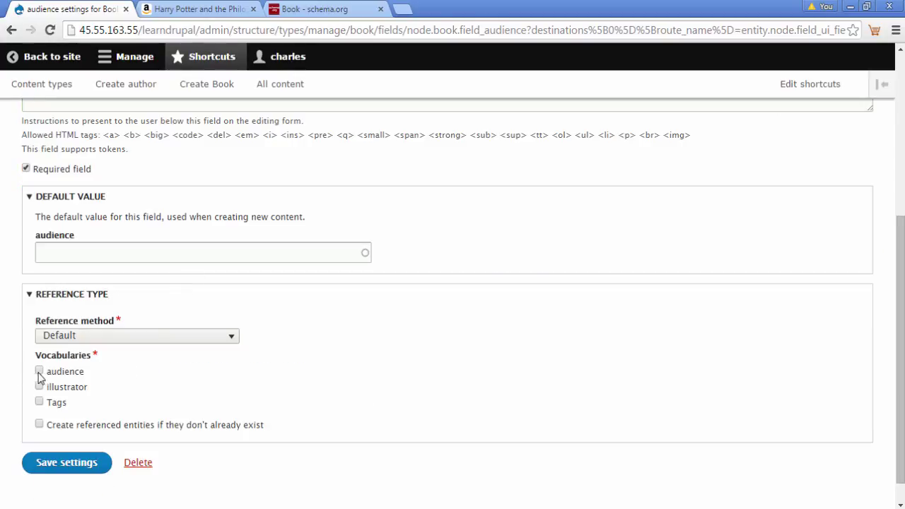
pyautogui.click(83, 466)
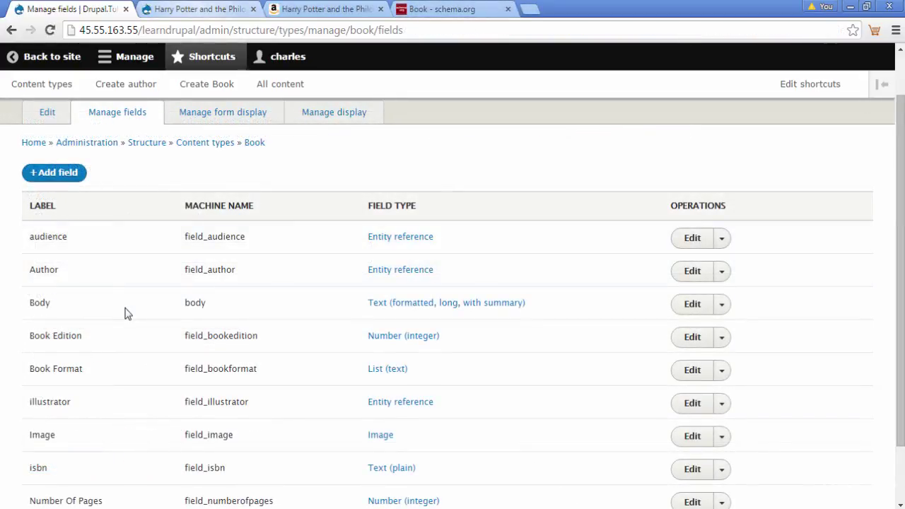
# - Open the Harry Potter book for editing and go to its empty audience field
pyautogui.hotkey('ctrl', 'Tab')
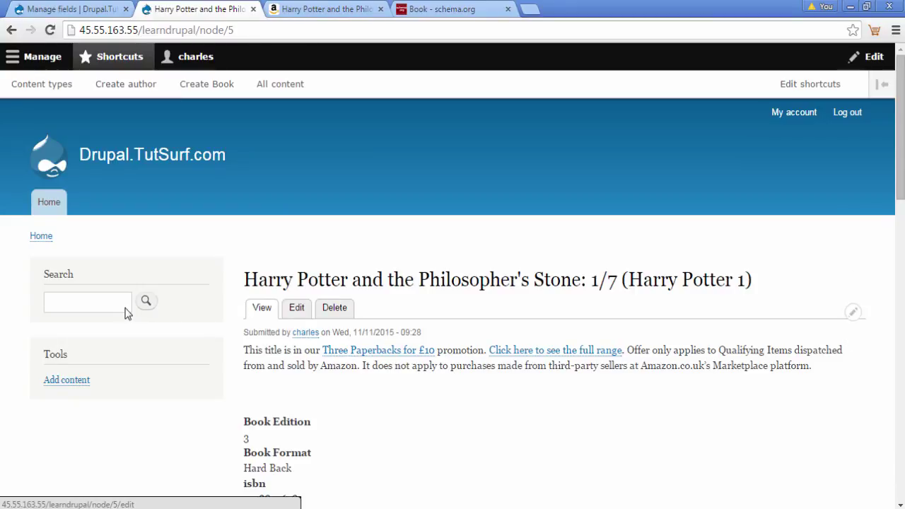
pyautogui.press('Return')
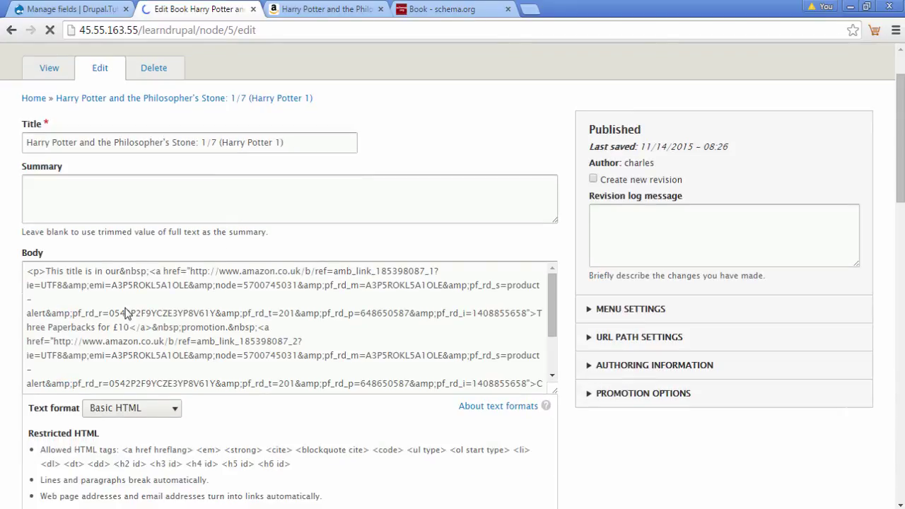
pyautogui.scroll(-6, 124, 314)
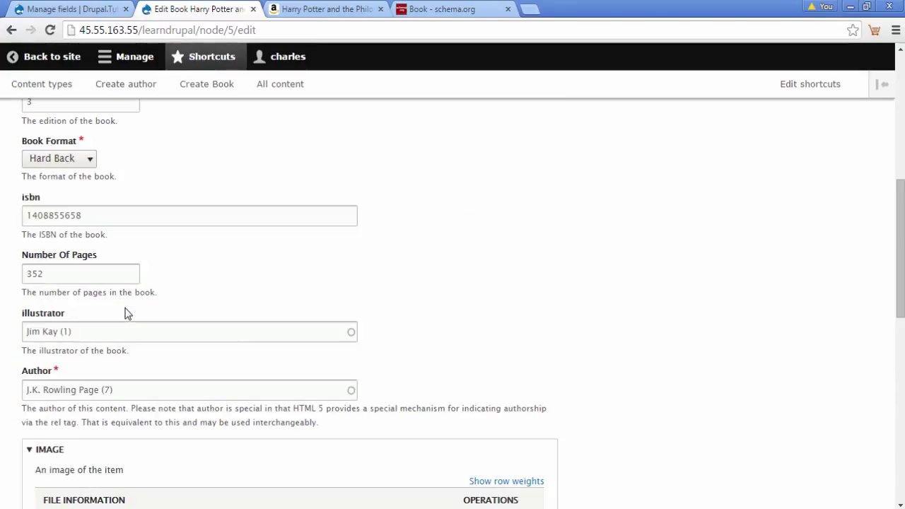
pyautogui.scroll(-6, 125, 314)
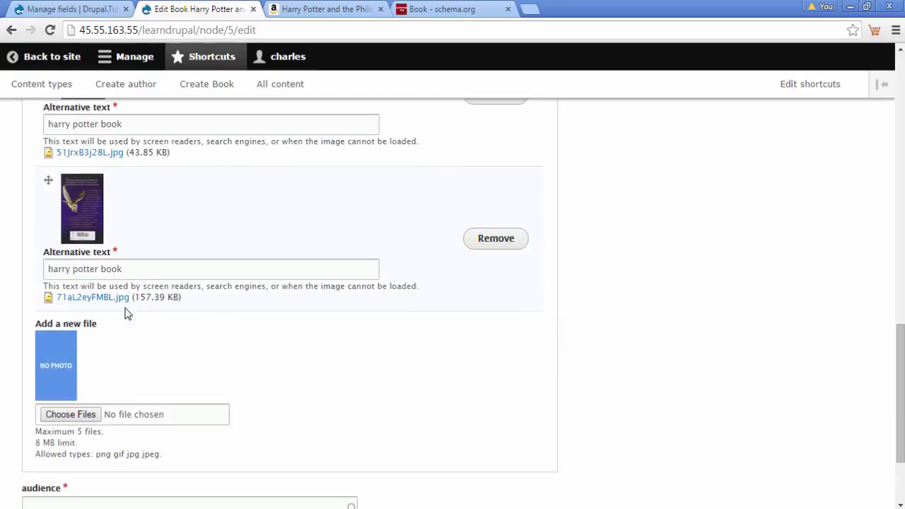
pyautogui.press('Tab')
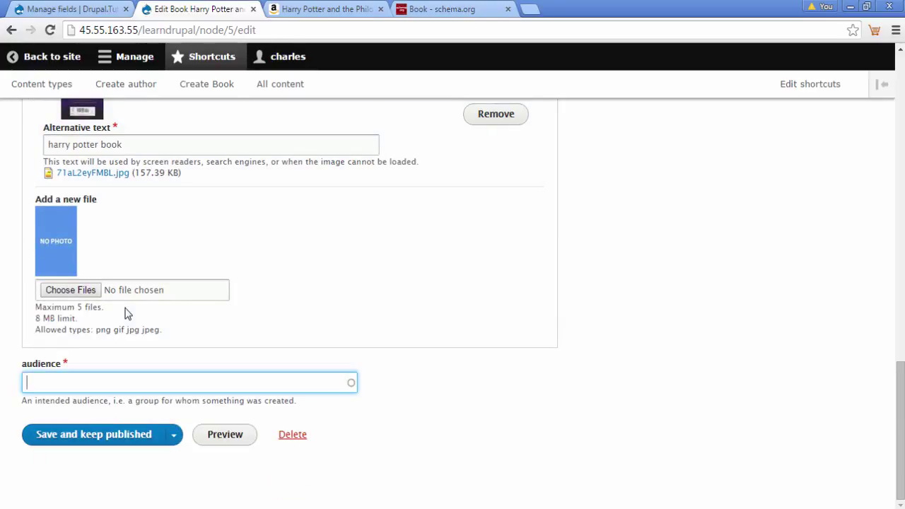
# - Try filling the book's audience field with the autocomplete suggestion for "fi", choosing Fiction
pyautogui.write('fi')
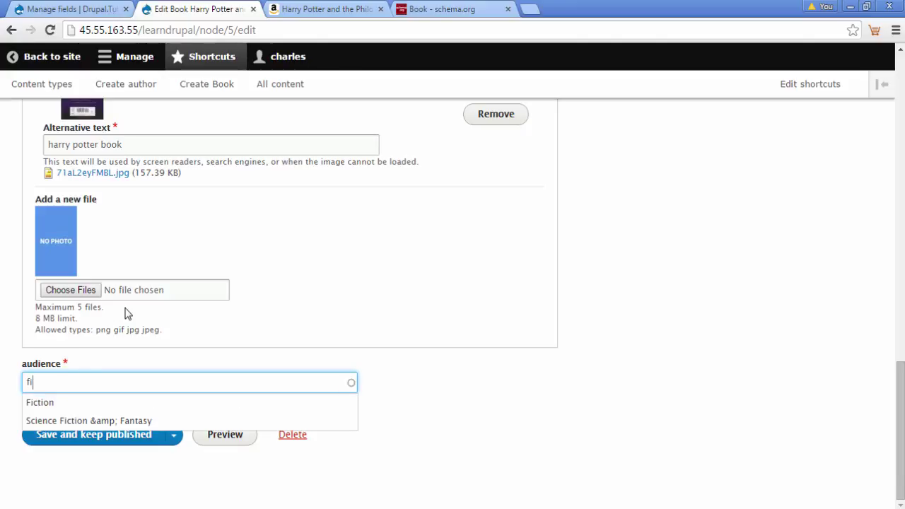
pyautogui.press('Down')
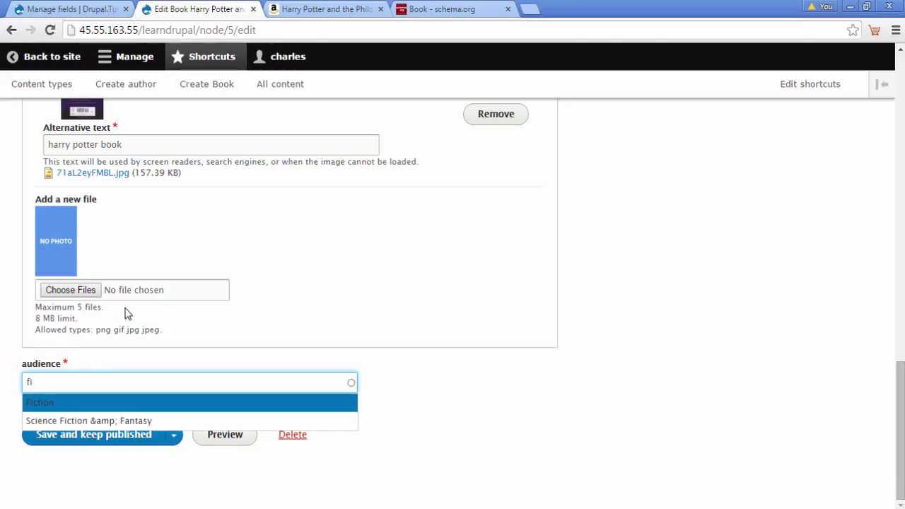
pyautogui.press('Up')
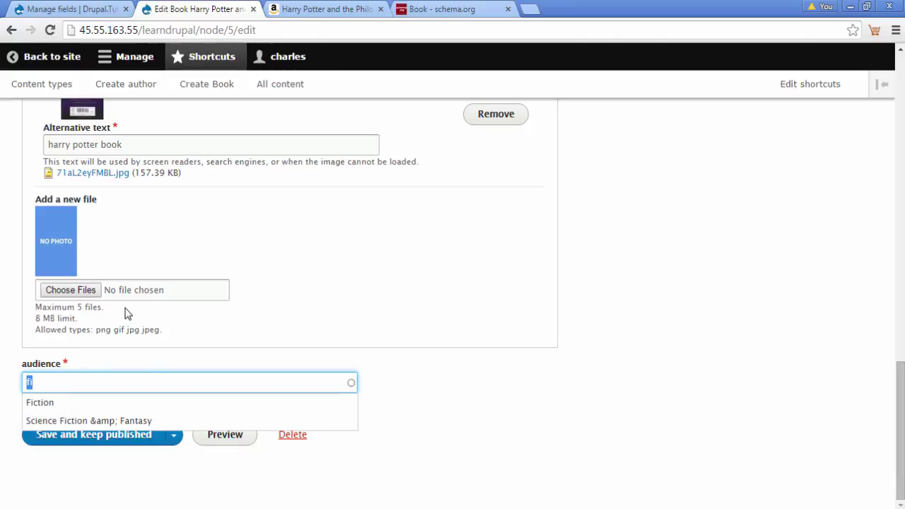
pyautogui.press('Down')
pyautogui.press('Return')
# - Replace the audience entry with the autocomplete suggestion Science Fiction & Fantasy
pyautogui.hotkey('ctrl', 'a')
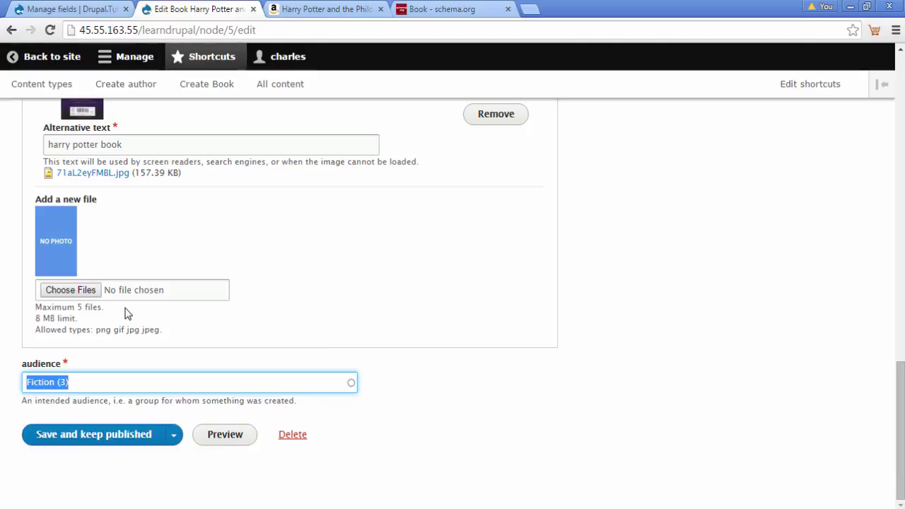
pyautogui.write('sc')
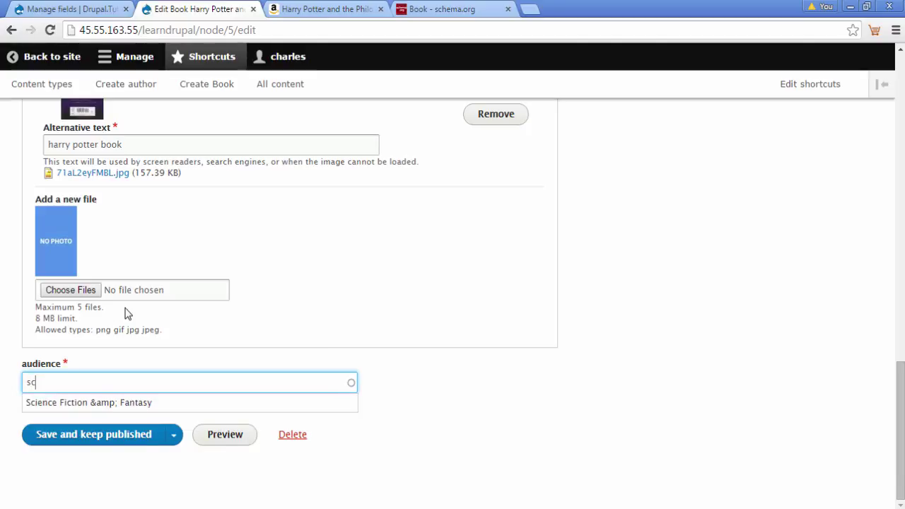
pyautogui.press('Down')
pyautogui.press('Return')
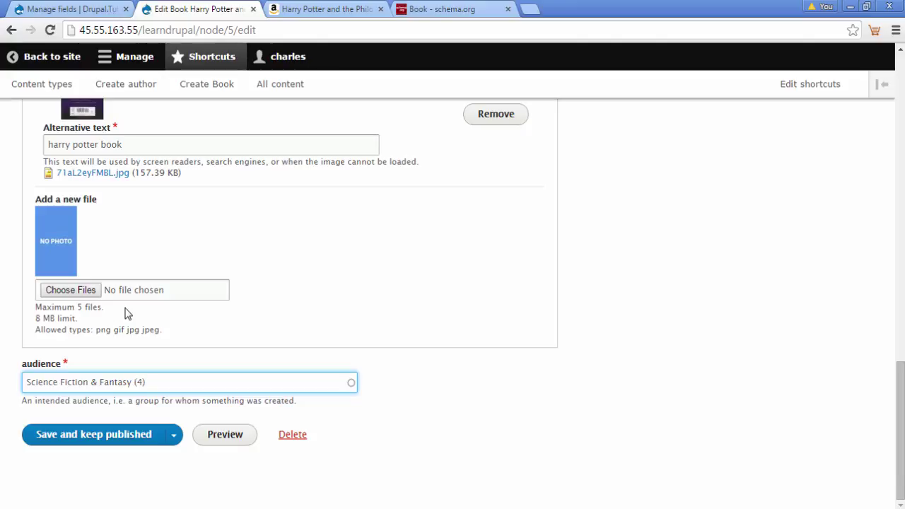
# - Clear the whole Science Fiction & Fantasy entry from the book's audience field
pyautogui.hotkey('shift', 'Left')
pyautogui.hotkey('shift', 'Left')
pyautogui.hotkey('shift', 'Left')
pyautogui.hotkey('shift', 'Left')
pyautogui.hotkey('shift', 'Left')
pyautogui.hotkey('shift', 'Left')
pyautogui.hotkey('shift', 'Left')
pyautogui.hotkey('shift', 'Left')
pyautogui.hotkey('shift', 'Left')
pyautogui.hotkey('shift', 'Left')
pyautogui.hotkey('shift', 'Left')
pyautogui.hotkey('shift', 'Left')
pyautogui.hotkey('shift', 'Left')
pyautogui.hotkey('shift', 'Left')
pyautogui.hotkey('shift', 'Left')
pyautogui.hotkey('shift', 'Left')
pyautogui.hotkey('shift', 'Left')
pyautogui.hotkey('shift', 'Left')
pyautogui.hotkey('shift', 'Left')
pyautogui.hotkey('shift', 'Left')
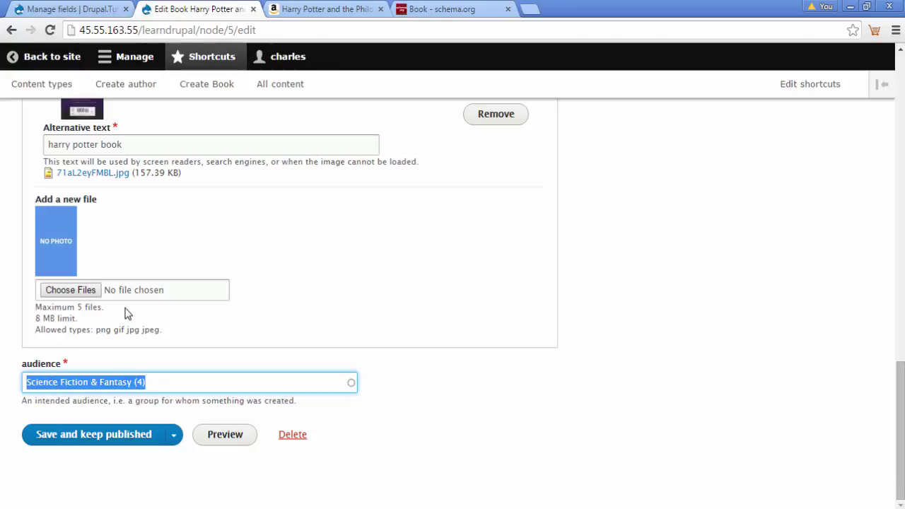
pyautogui.press('BackSpace')
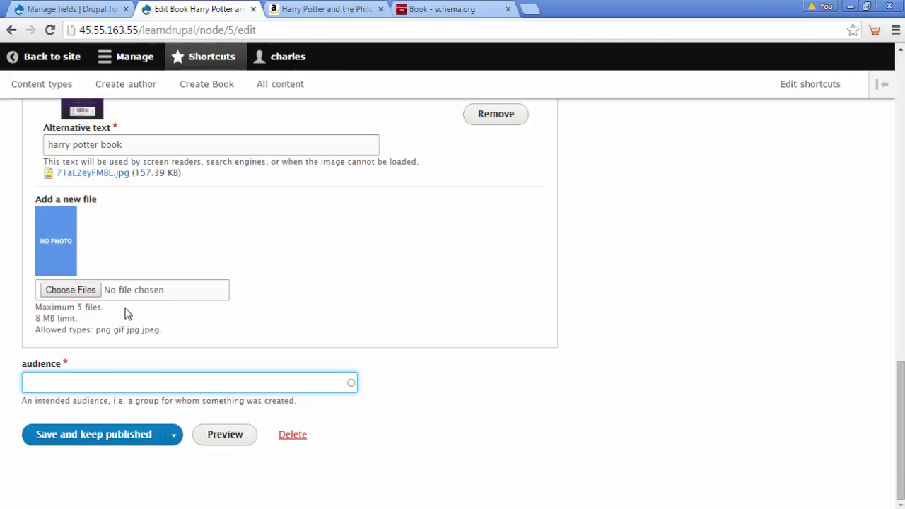
pyautogui.click(125, 314)
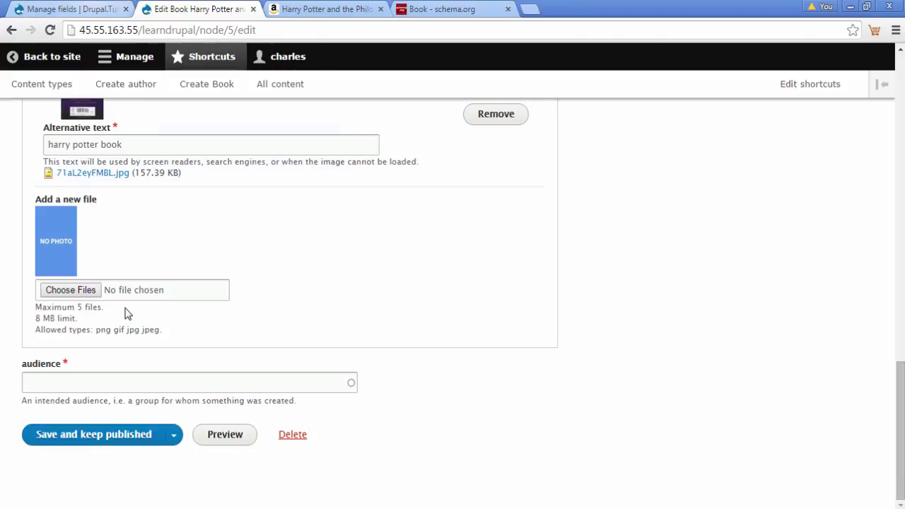
# - Open the form display settings of the Book content type and locate the audience field
pyautogui.hotkey('ctrl', 'shift', 'Tab')
pyautogui.scroll(1, 125, 313)
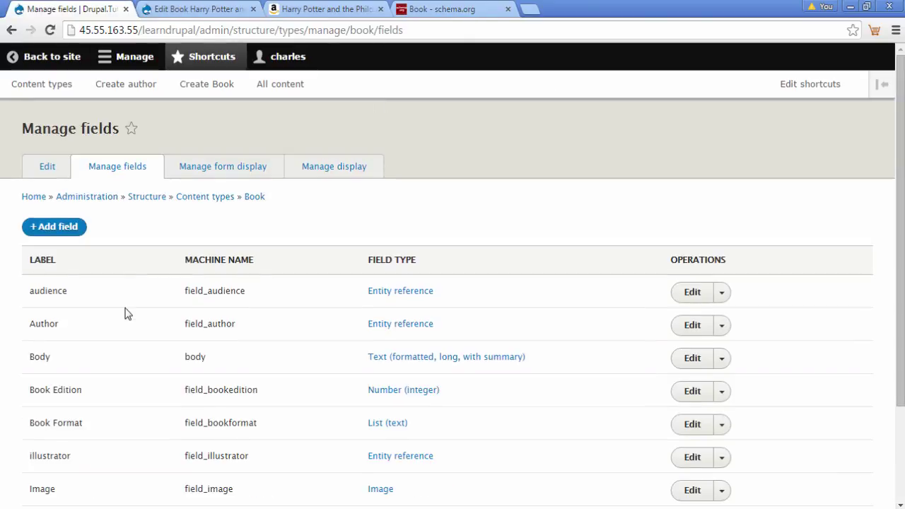
pyautogui.press('Tab')
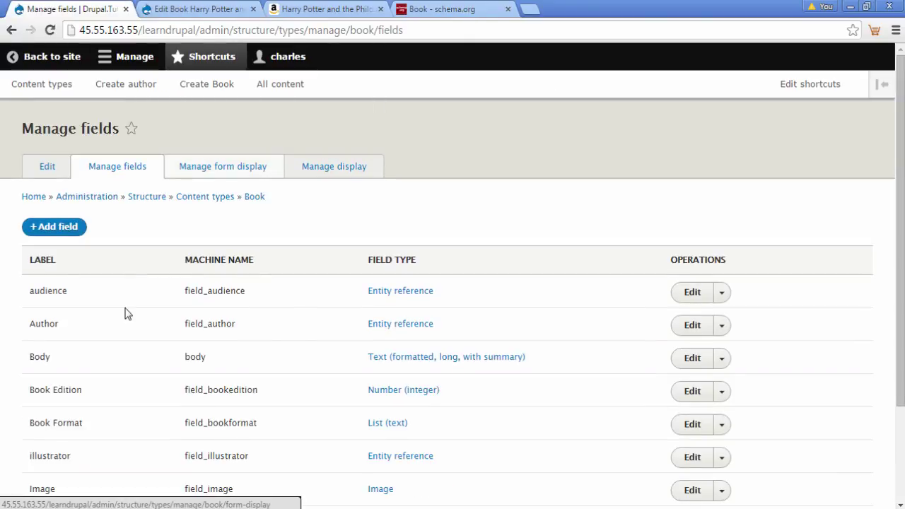
pyautogui.press('Return')
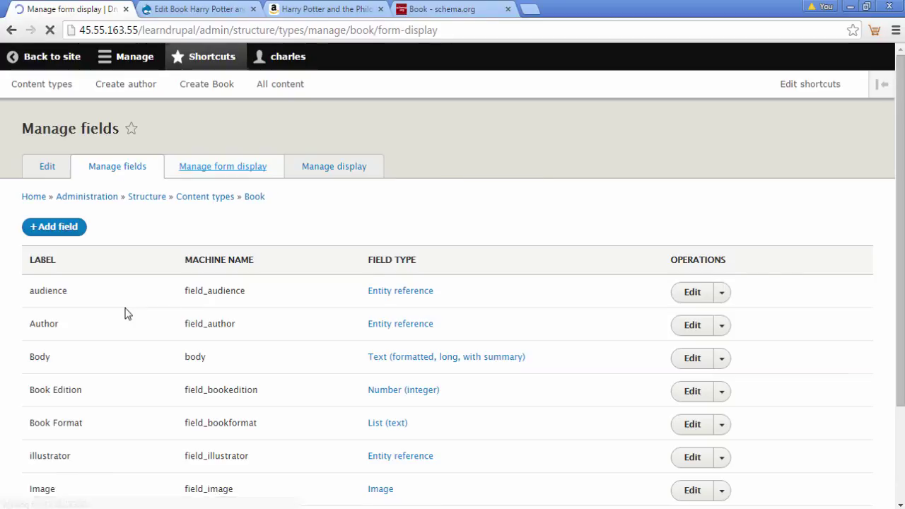
pyautogui.scroll(-7, 125, 313)
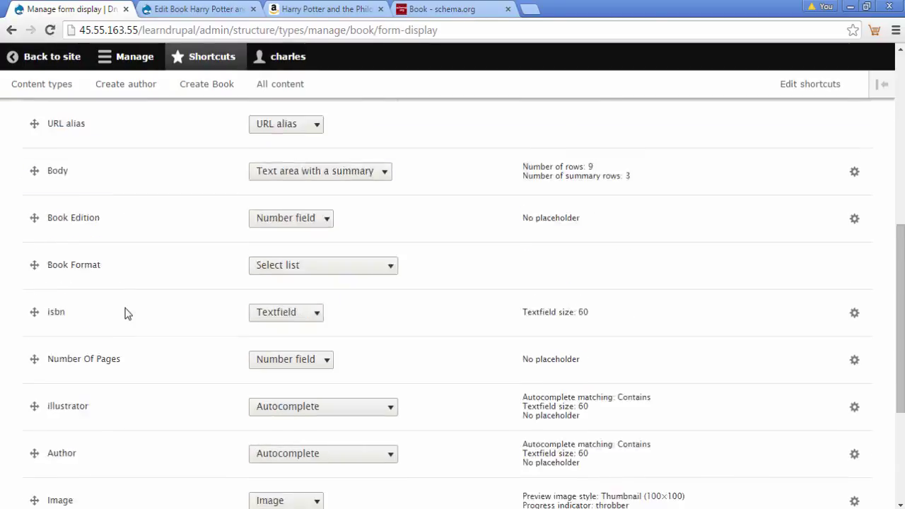
pyautogui.scroll(-2, 124, 313)
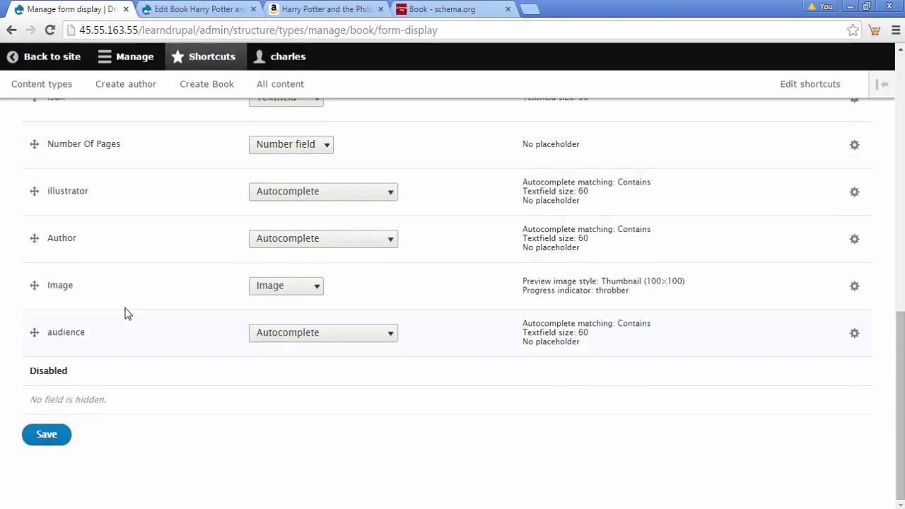
# - Change the audience field's form widget to Select list and save the Book form display
pyautogui.hotkey('shift', 'Tab')
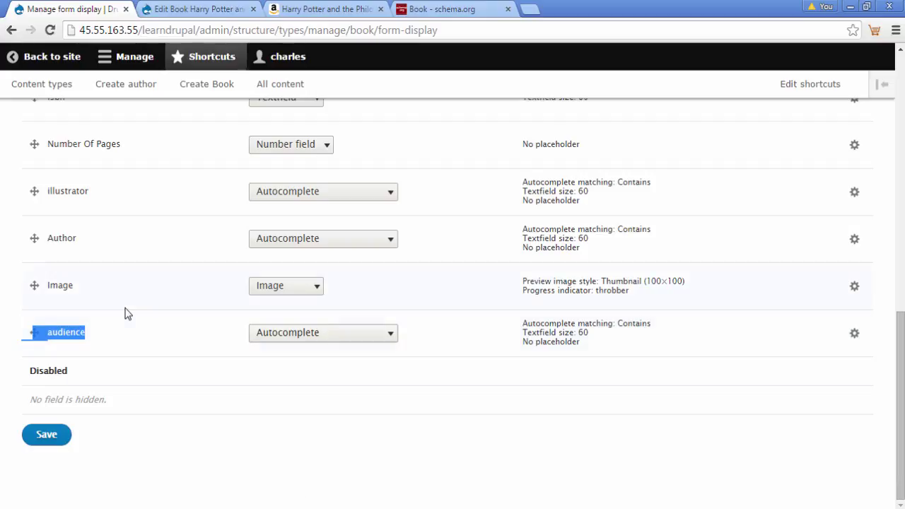
pyautogui.hotkey('ctrl', 'Tab')
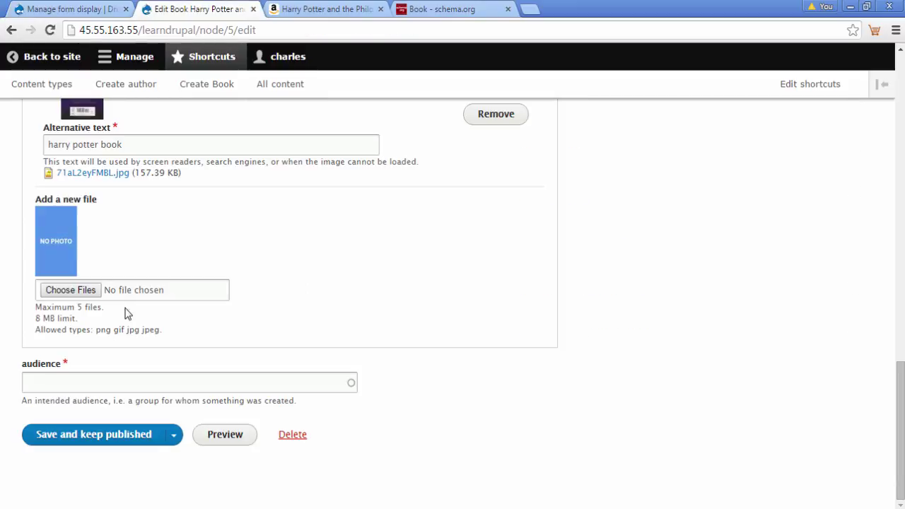
pyautogui.hotkey('ctrl', 'shift', 'Tab')
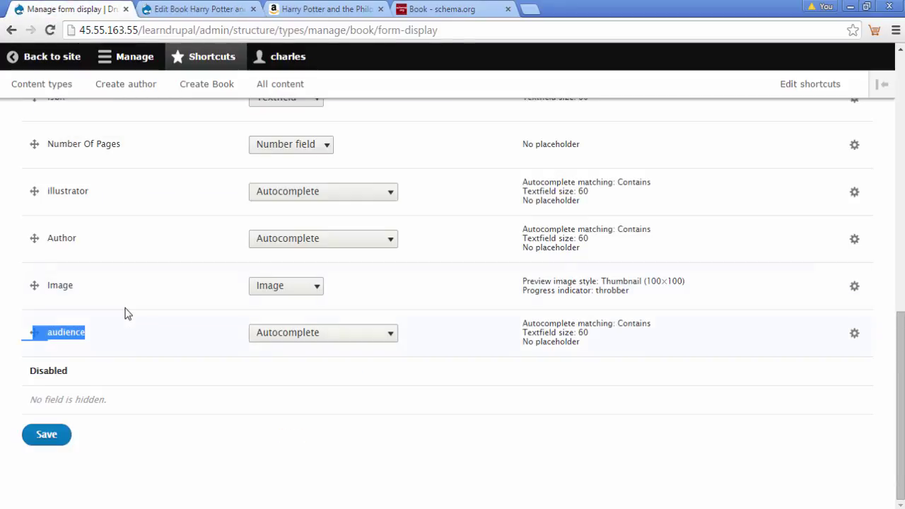
pyautogui.hotkey('alt', 'Down')
pyautogui.press('Down')
pyautogui.press('Down')
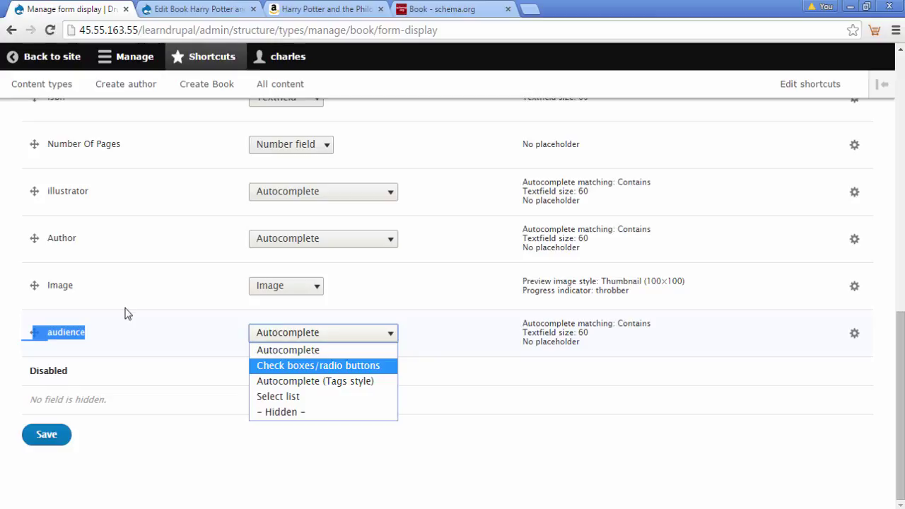
pyautogui.press('Down')
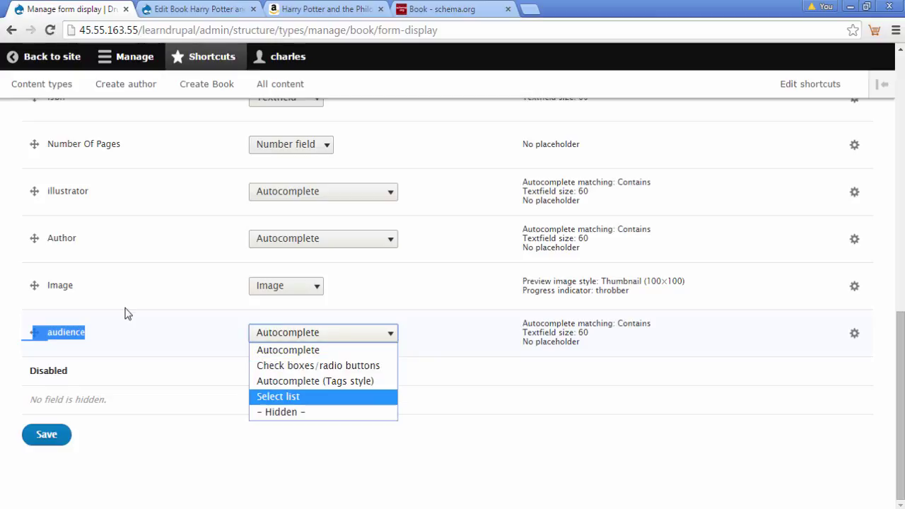
pyautogui.press('Return')
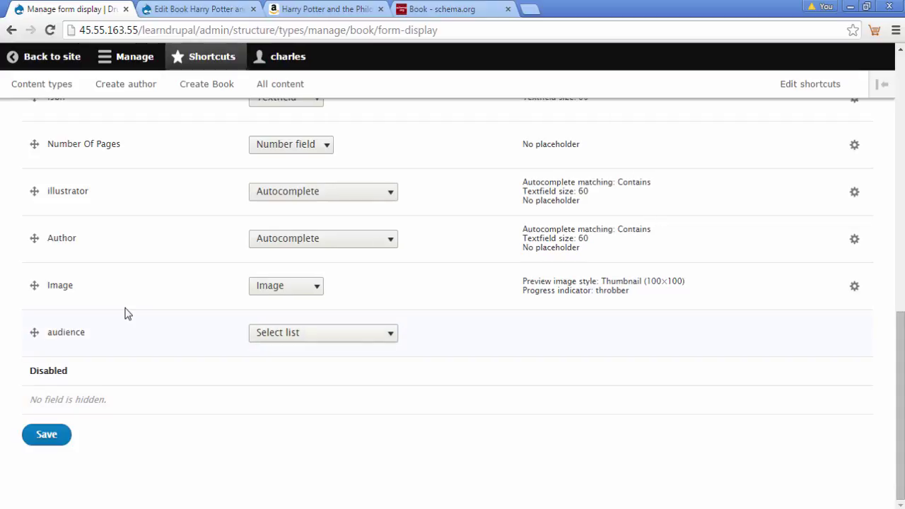
pyautogui.press('Tab')
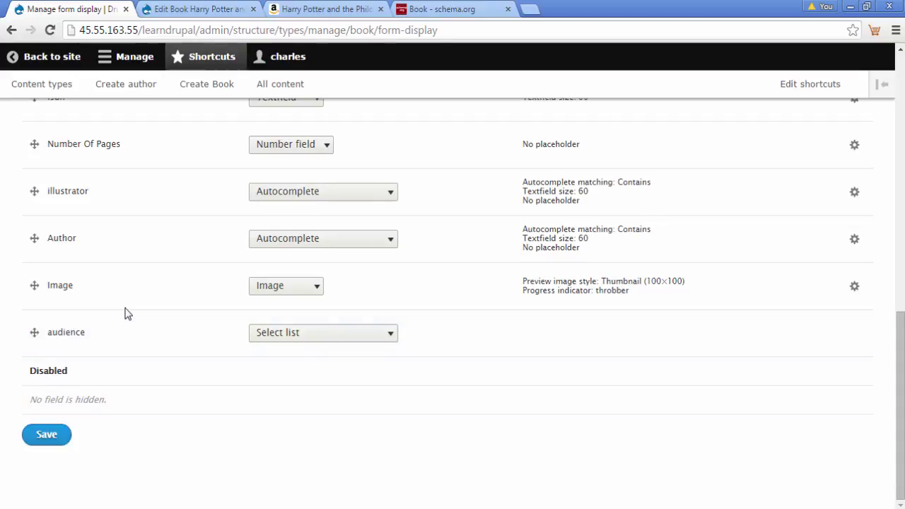
pyautogui.press('Return')
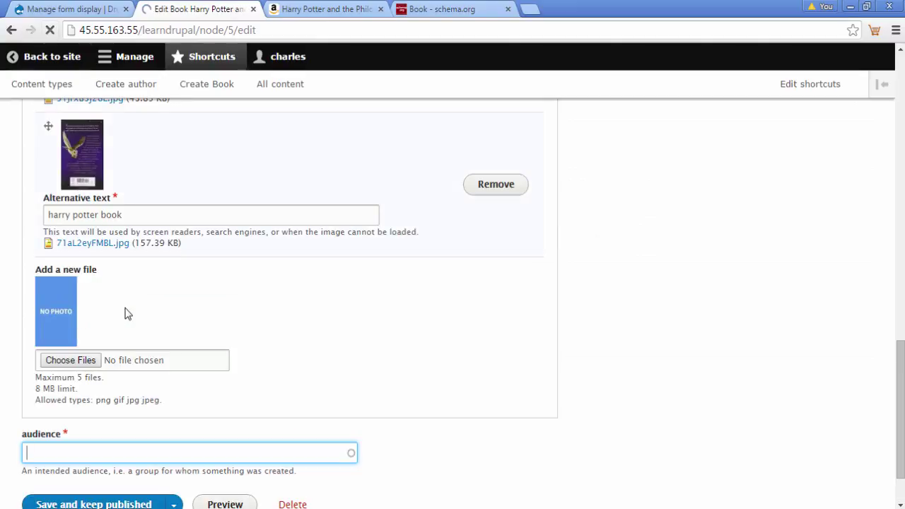
# - On the reloaded Harry Potter edit form, set the audience to Science Fiction & Fantasy
pyautogui.scroll(-3, 124, 314)
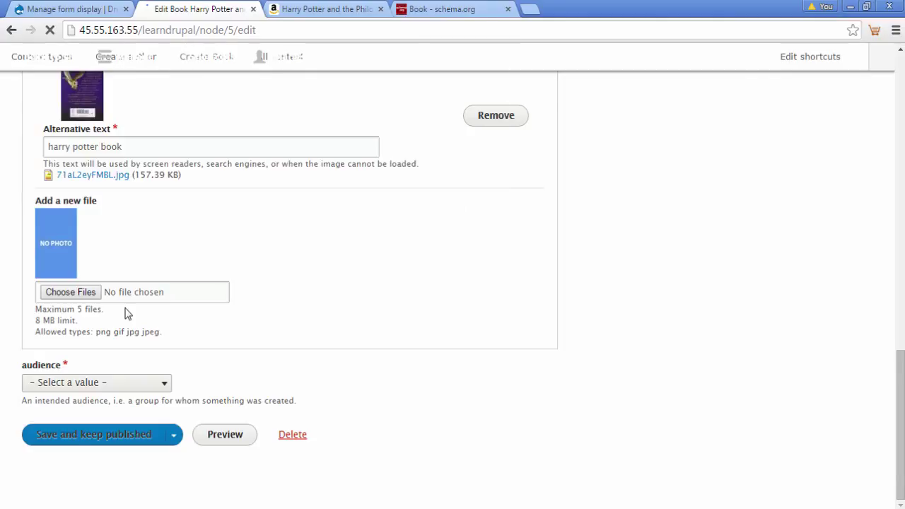
pyautogui.scroll(-4, 124, 314)
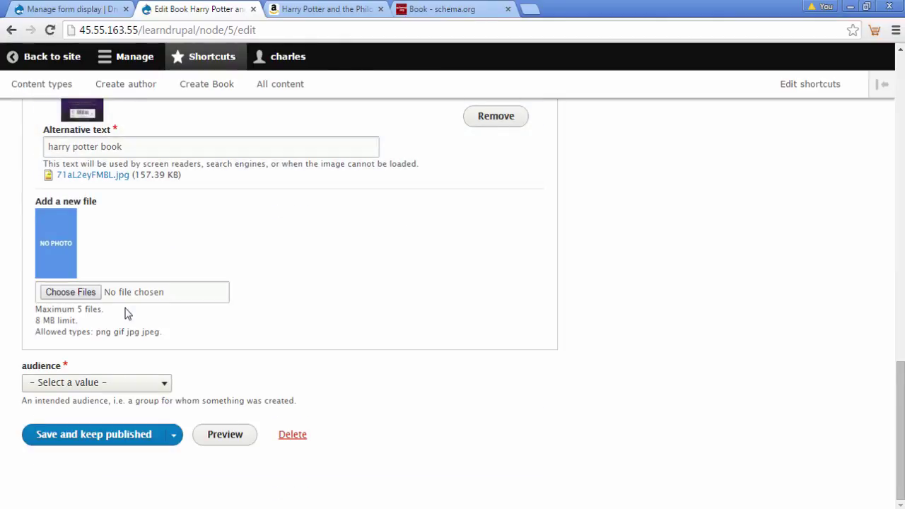
pyautogui.hotkey('alt', 'Down')
pyautogui.press('Down')
pyautogui.press('Down')
pyautogui.press('Down')
pyautogui.press('Up')
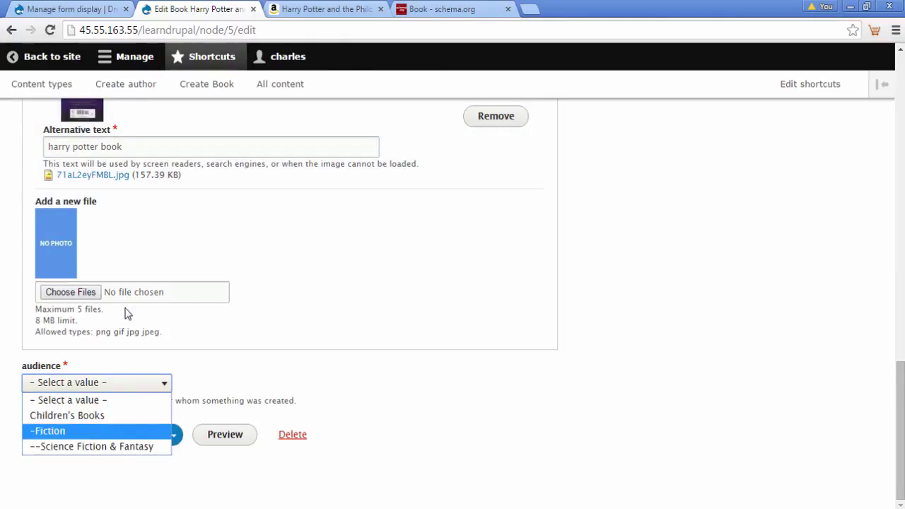
pyautogui.press('Up')
pyautogui.press('Down')
pyautogui.press('Down')
pyautogui.press('Return')
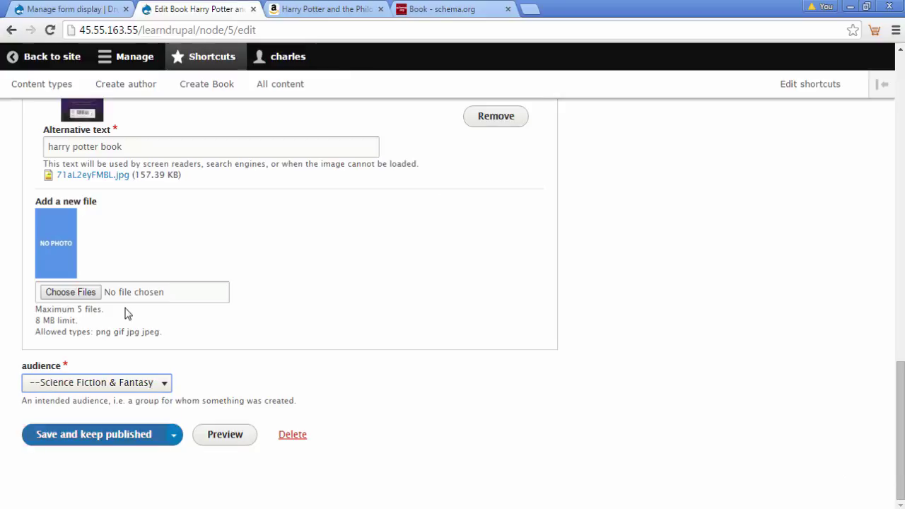
# - Save the Harry Potter book, keeping it published, and review the audience term on its page
pyautogui.press('Tab')
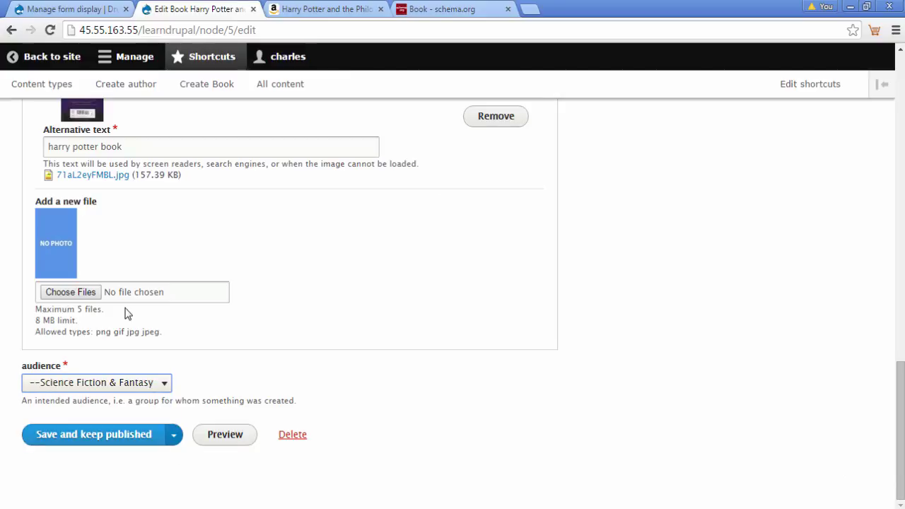
pyautogui.press('Tab')
pyautogui.press('Return')
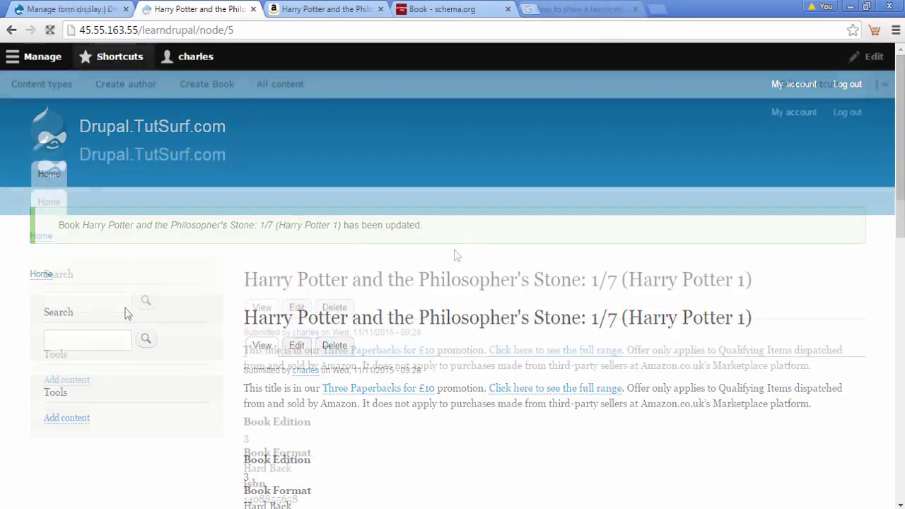
pyautogui.scroll(-3, 452, 239)
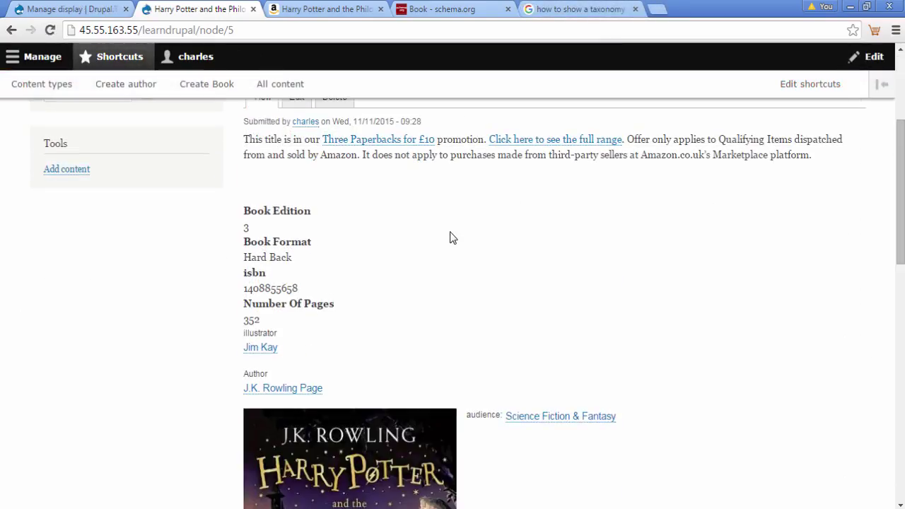
pyautogui.scroll(-3, 453, 239)
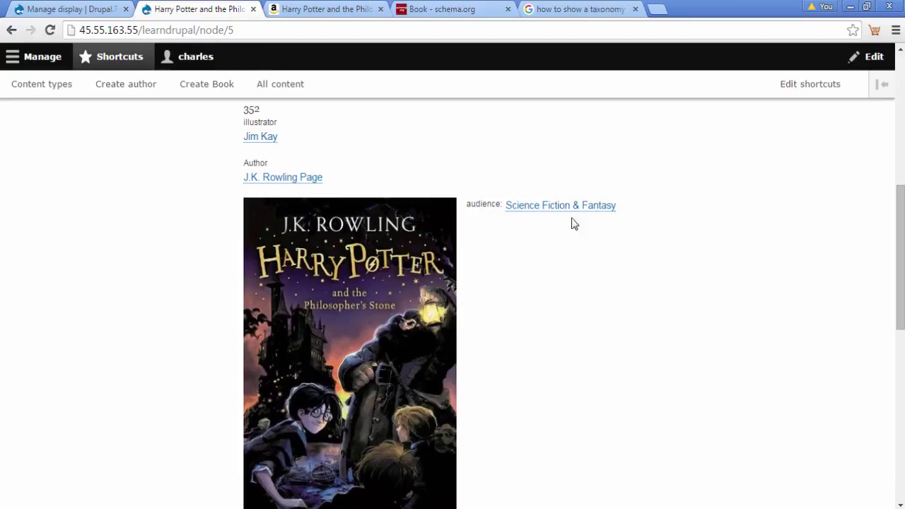
pyautogui.scroll(4, 219, 263)
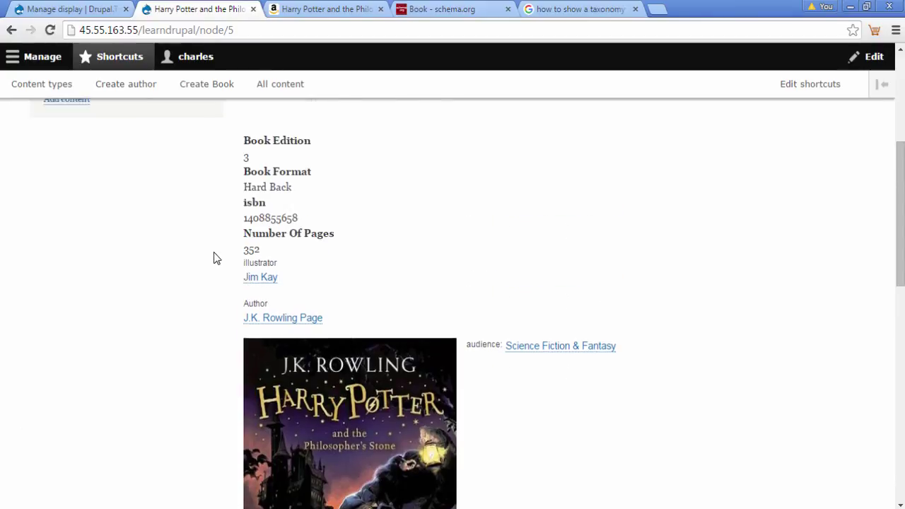